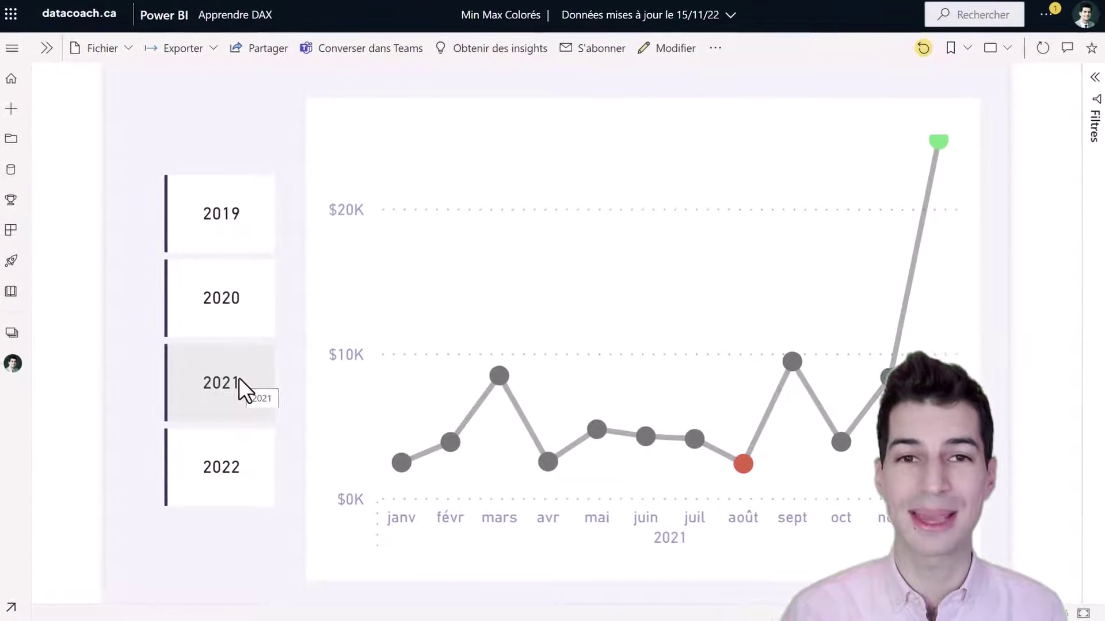
Step: Filter the published monthly sales chart to the year 2020
click(199, 313)
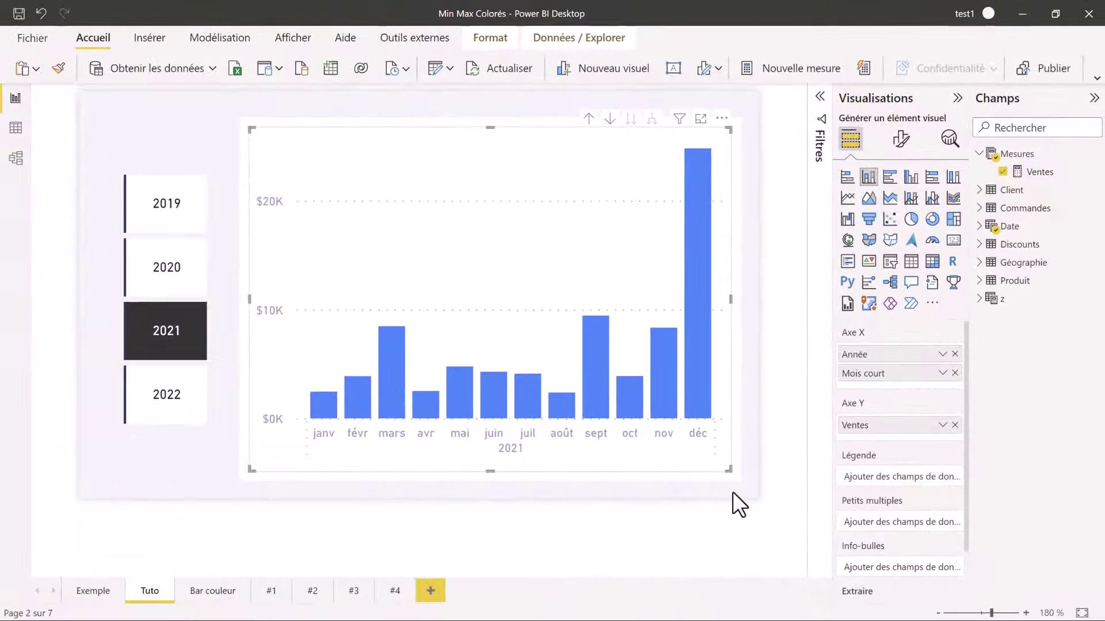
Step: Shrink the monthly sales column chart to a small tile and place an enlarged copy of it beside it
drag(728, 470, 328, 197)
drag(292, 164, 383, 174)
drag(377, 168, 723, 454)
Step: Convert the chart copy into a table and resize it to fill the space next to the year slicer
click(911, 262)
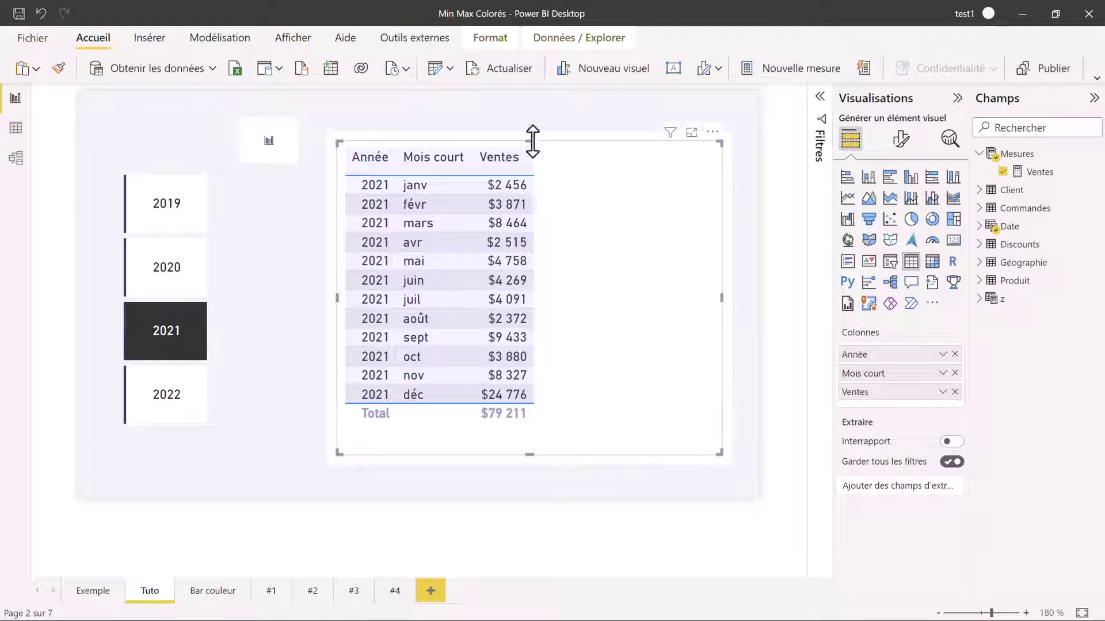
drag(529, 141, 535, 194)
drag(720, 456, 735, 498)
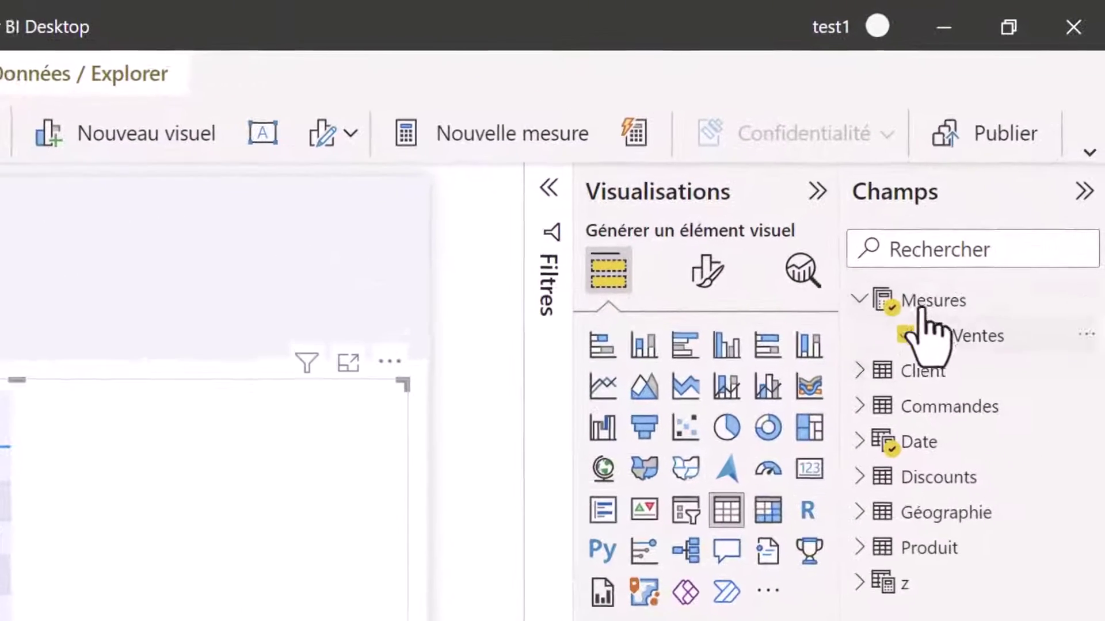
Step: Create a measure named Couleur du mois in the Mesures table that returns "green"
right_click(956, 304)
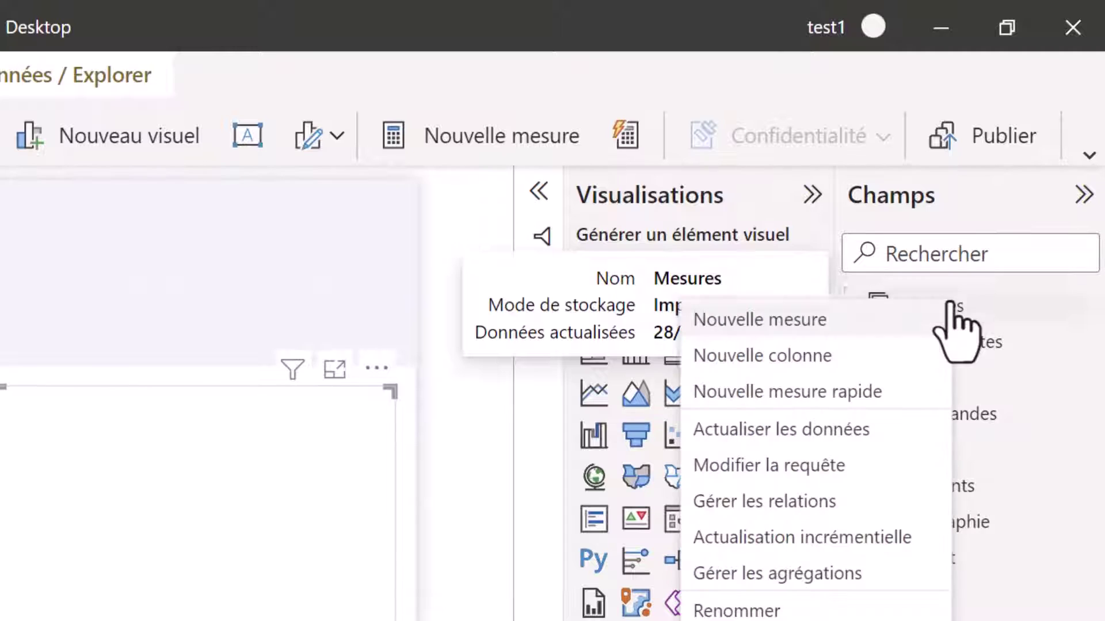
click(757, 321)
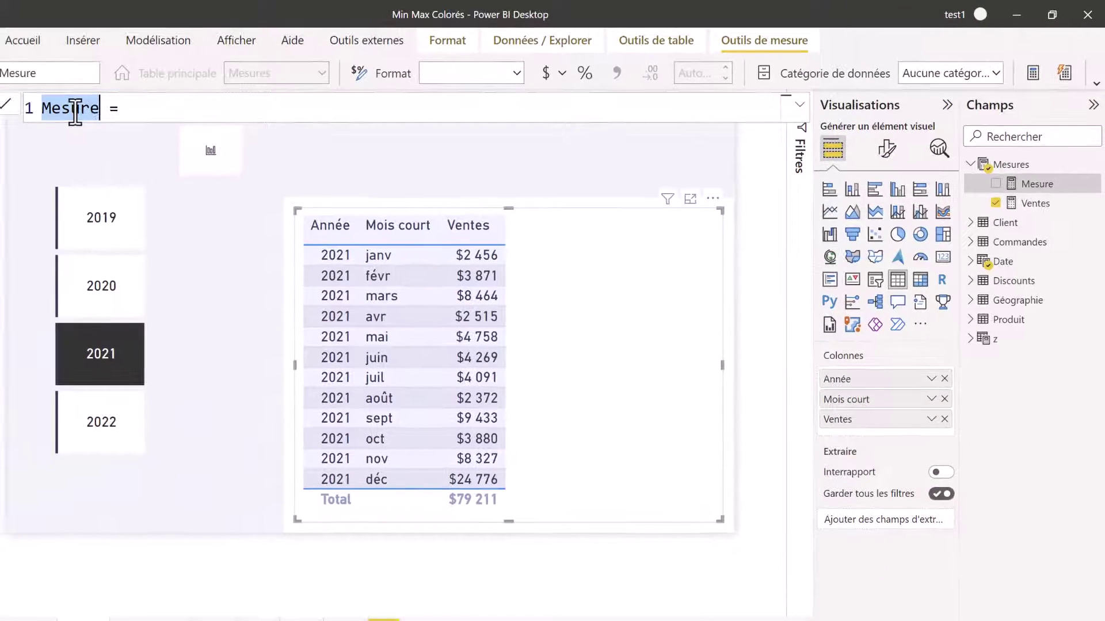
text(Coule)
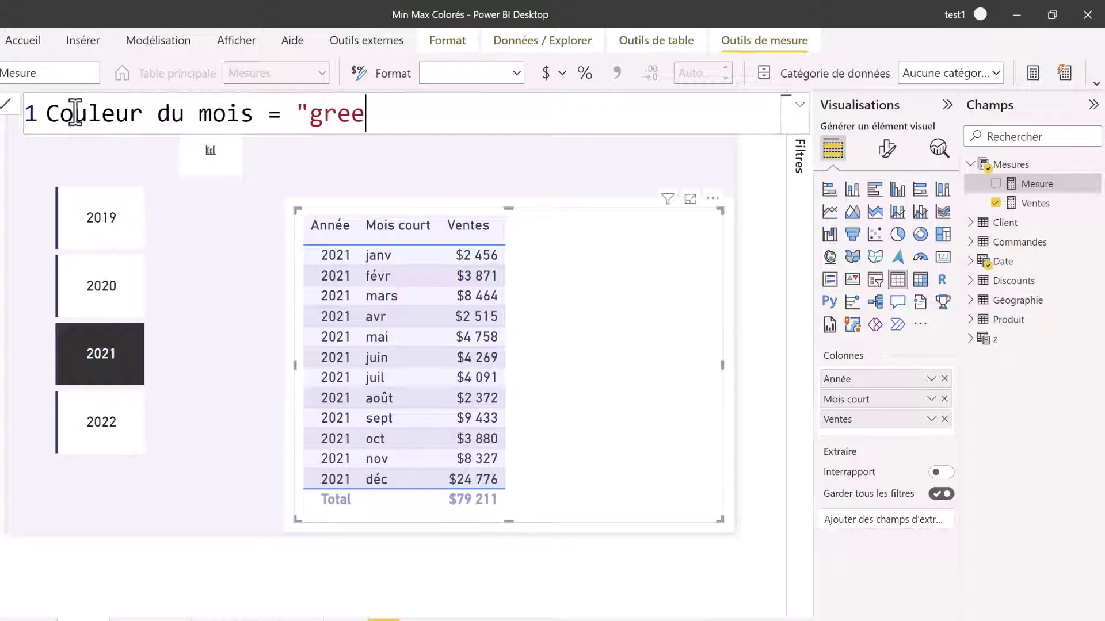
key(Return)
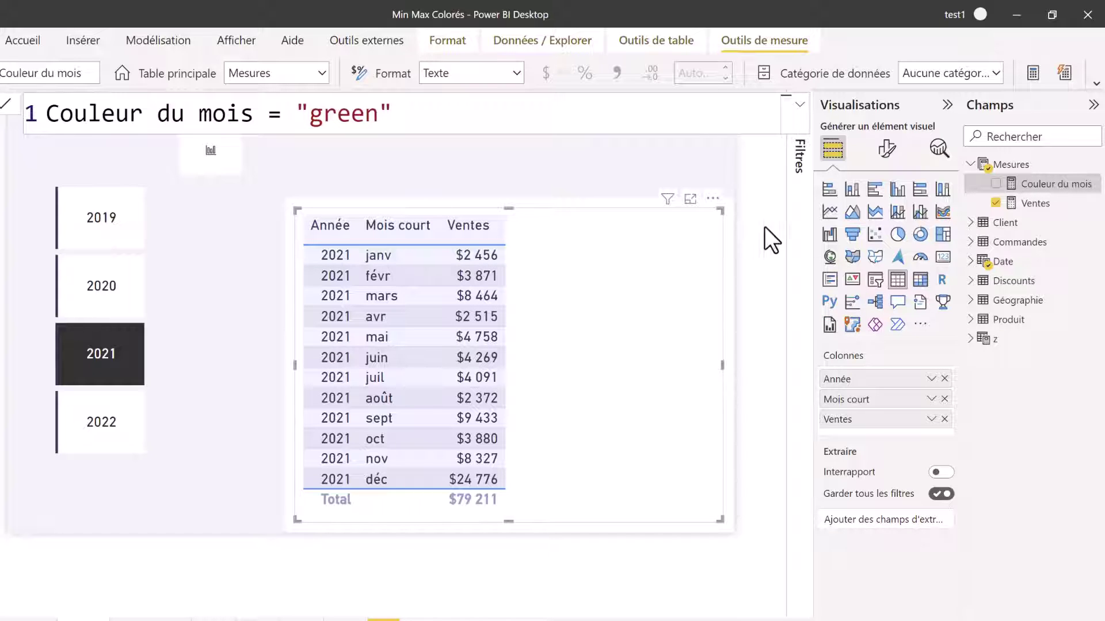
Step: Add the Couleur du mois measure to the table visual and widen its Ventes column
drag(1044, 185, 592, 322)
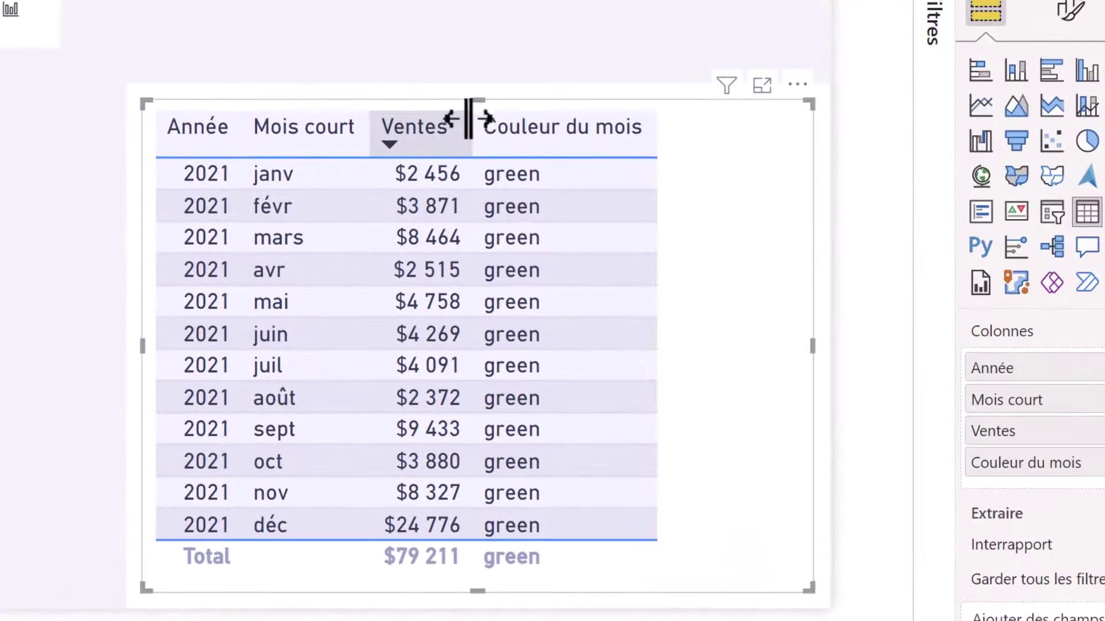
drag(476, 138, 501, 165)
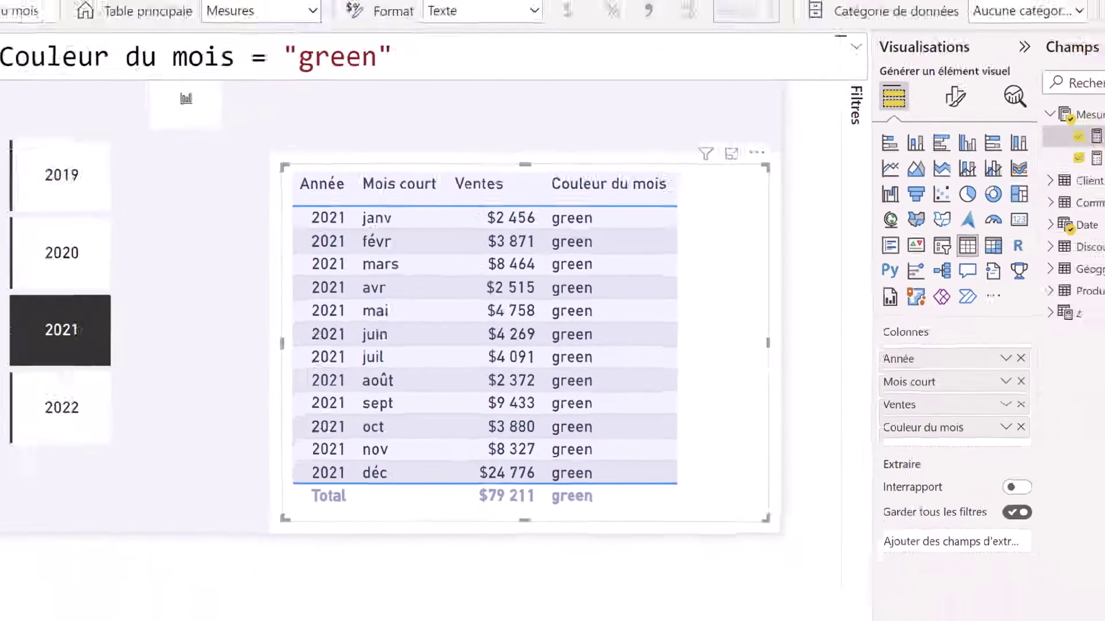
Step: Examine the coloured minimum and maximum points on the Exemple page, and return to the Tuto page
click(91, 592)
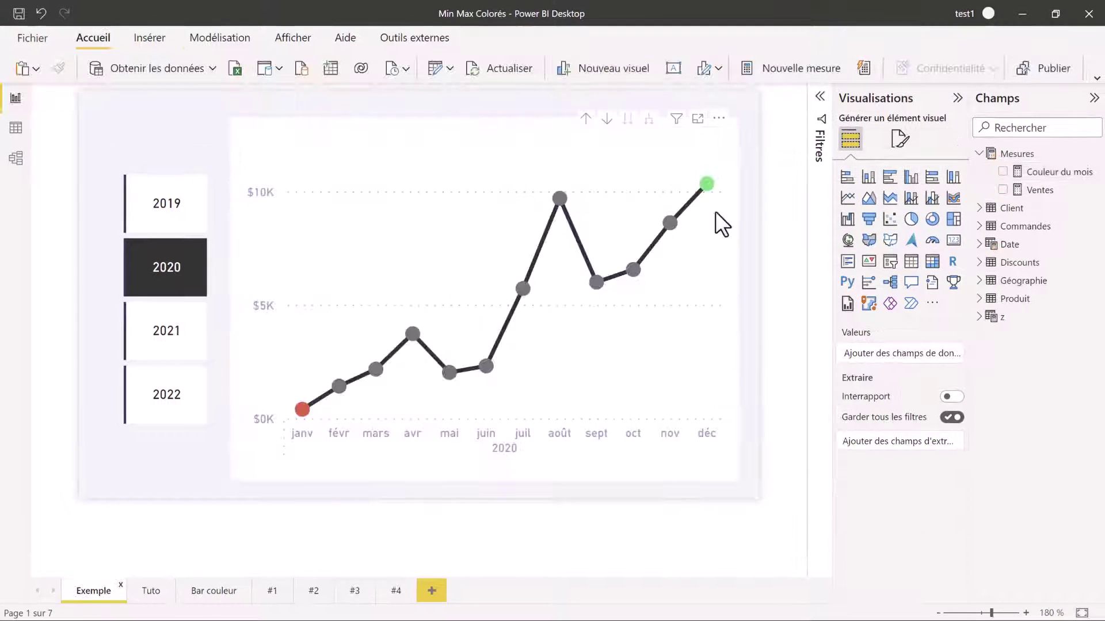
click(159, 595)
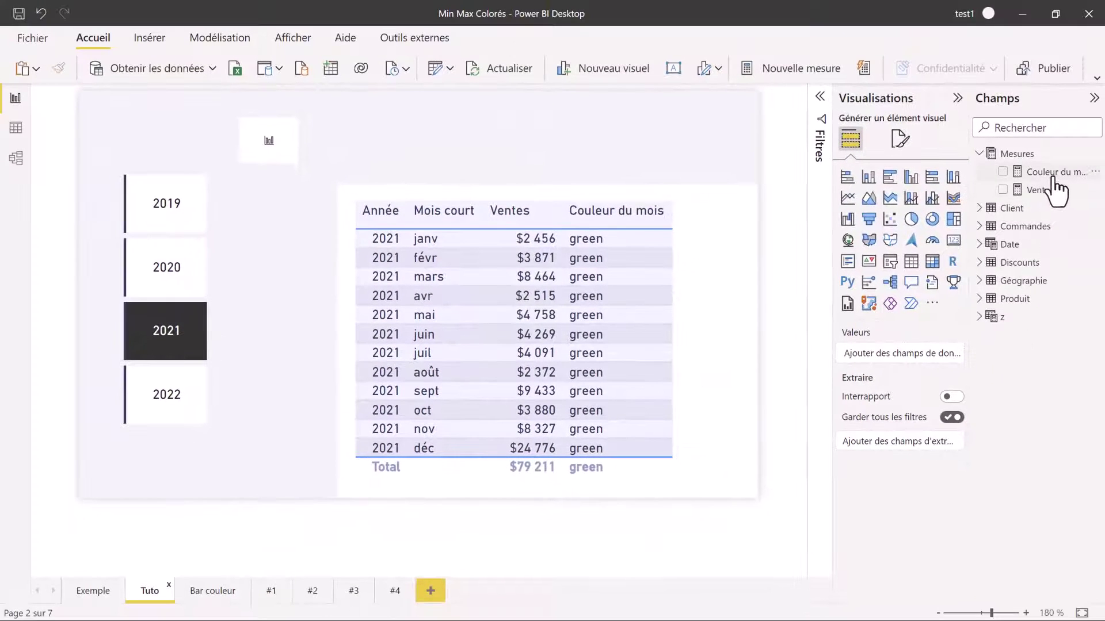
Step: Replace "green" in the Couleur du mois formula with the opening of a MAXX( function iterating over ALLSELECTED(
click(1056, 172)
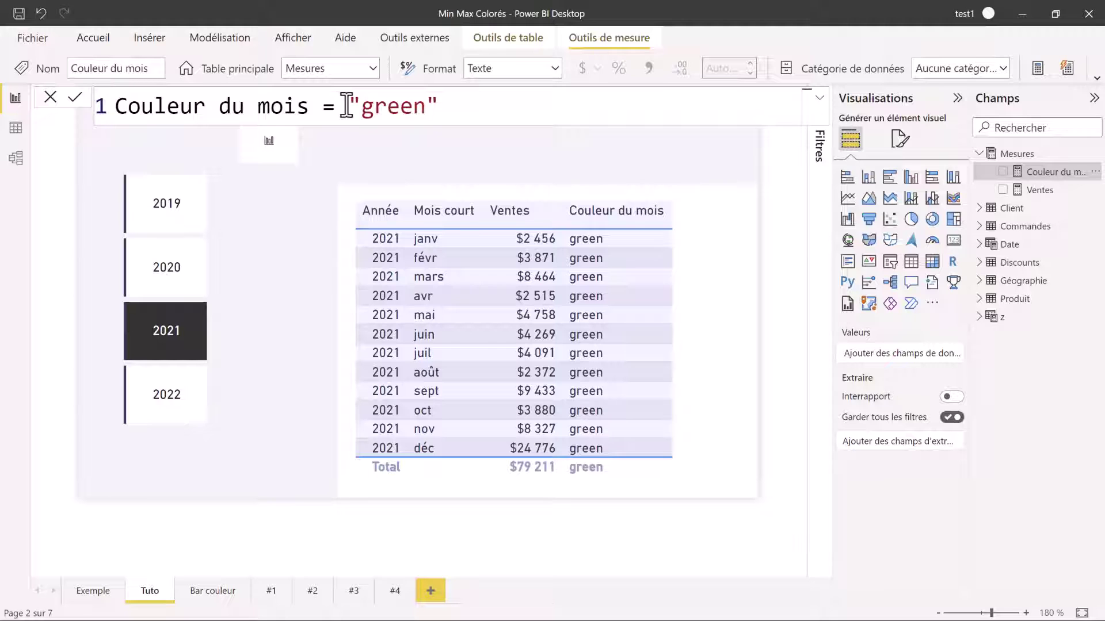
drag(347, 105, 498, 115)
key(BackSpace)
text(L)
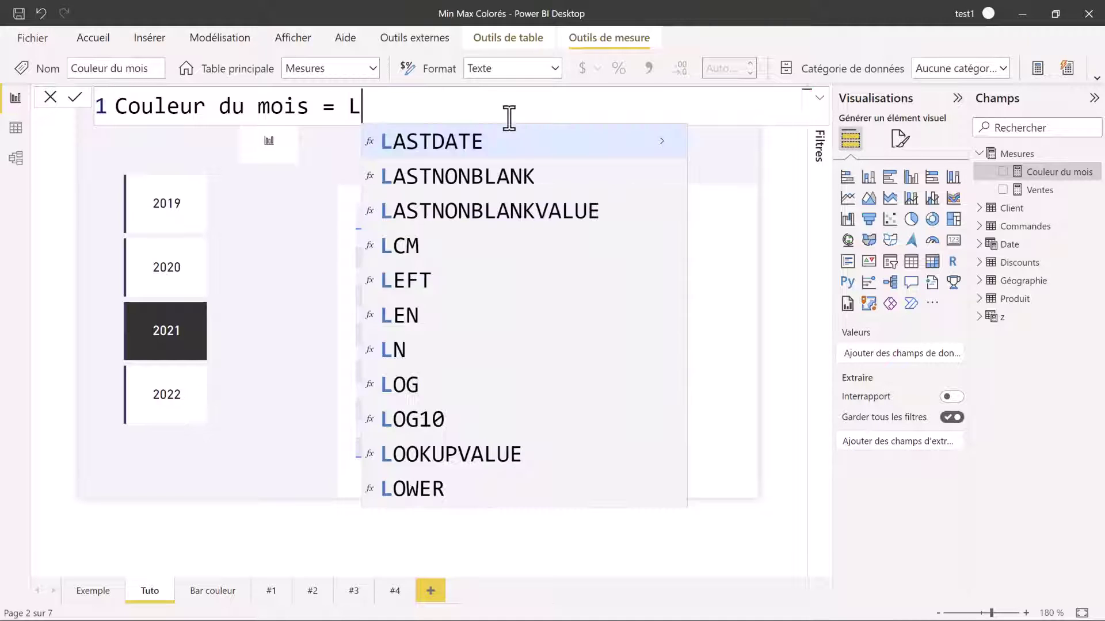
key(BackSpace)
text(MAX)
text(X()
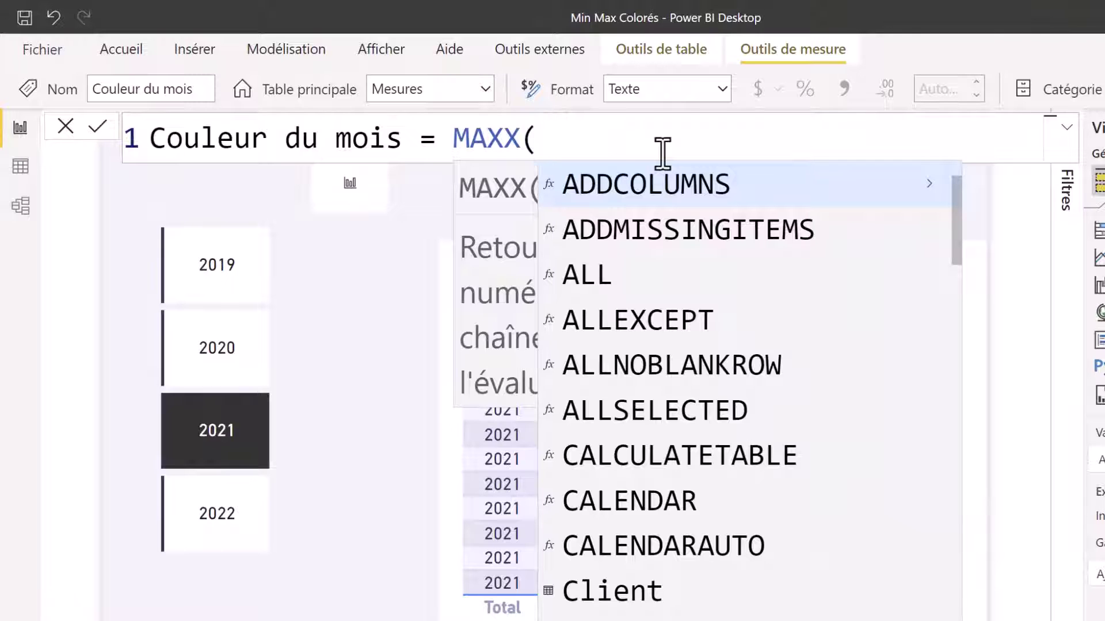
text(ALLSELECTED()
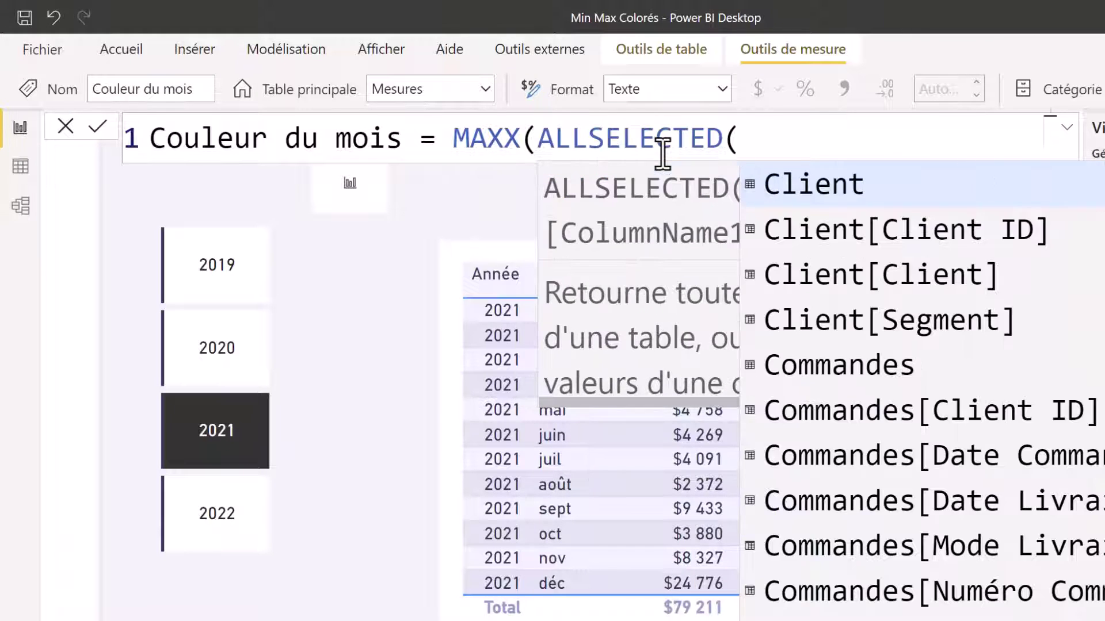
Step: Give ALLSELECTED the columns 'Date'[Année], 'Date'[Mois court] and 'Date'[Mois Numéro], and close its parenthesis
text(ann)
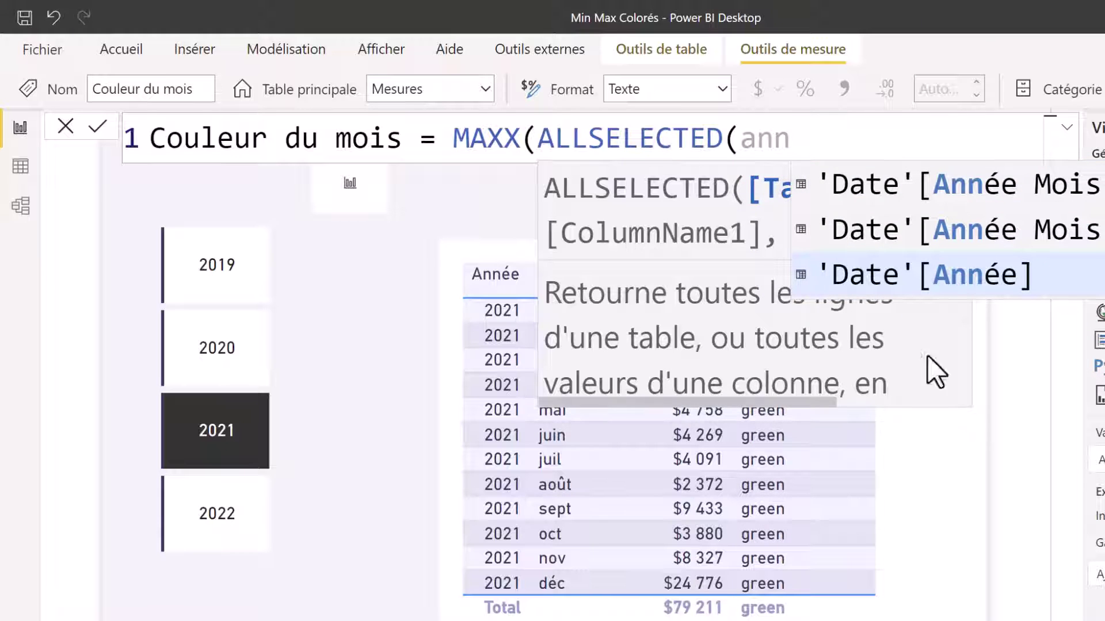
click(928, 276)
text(, mois)
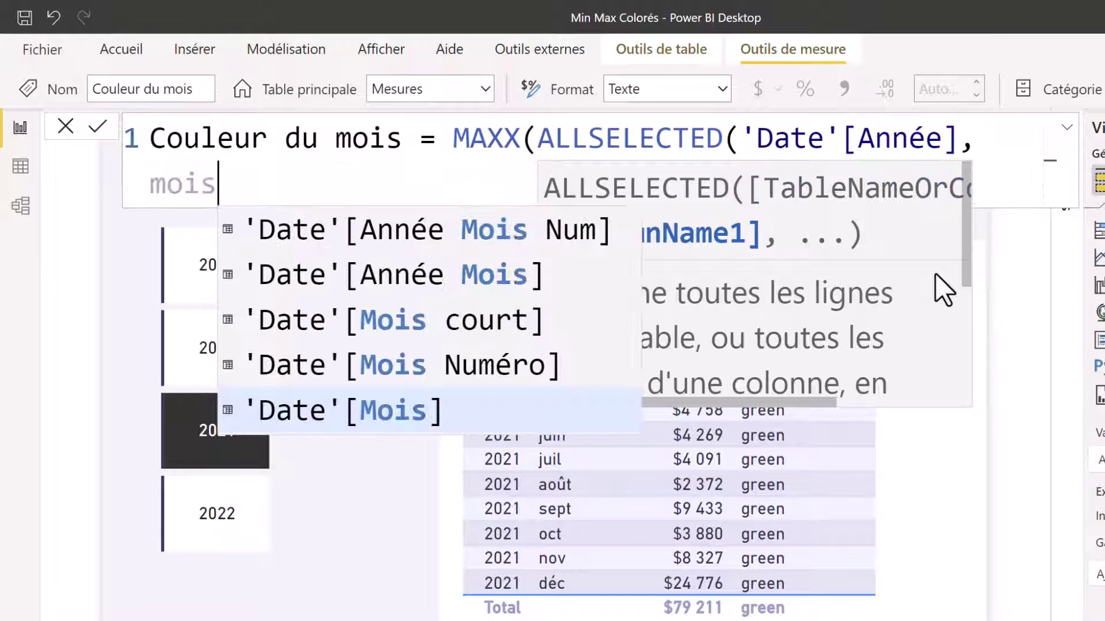
click(525, 322)
text(, moi)
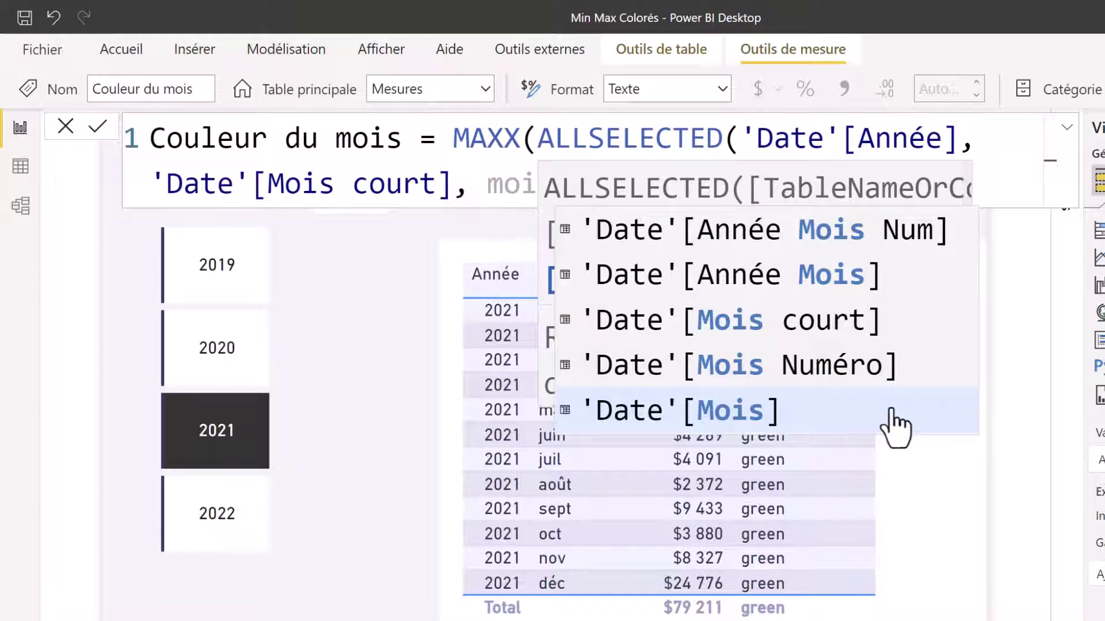
click(834, 365)
text())
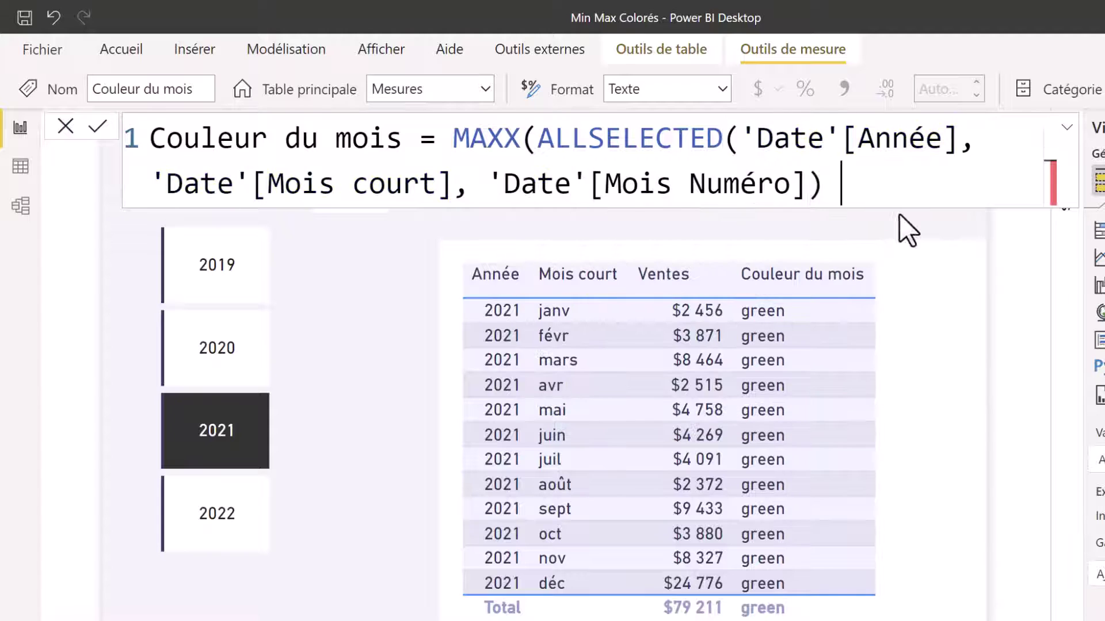
Step: Put the ALLSELECTED function on its own indented line below MAXX( in the formula
click(834, 186)
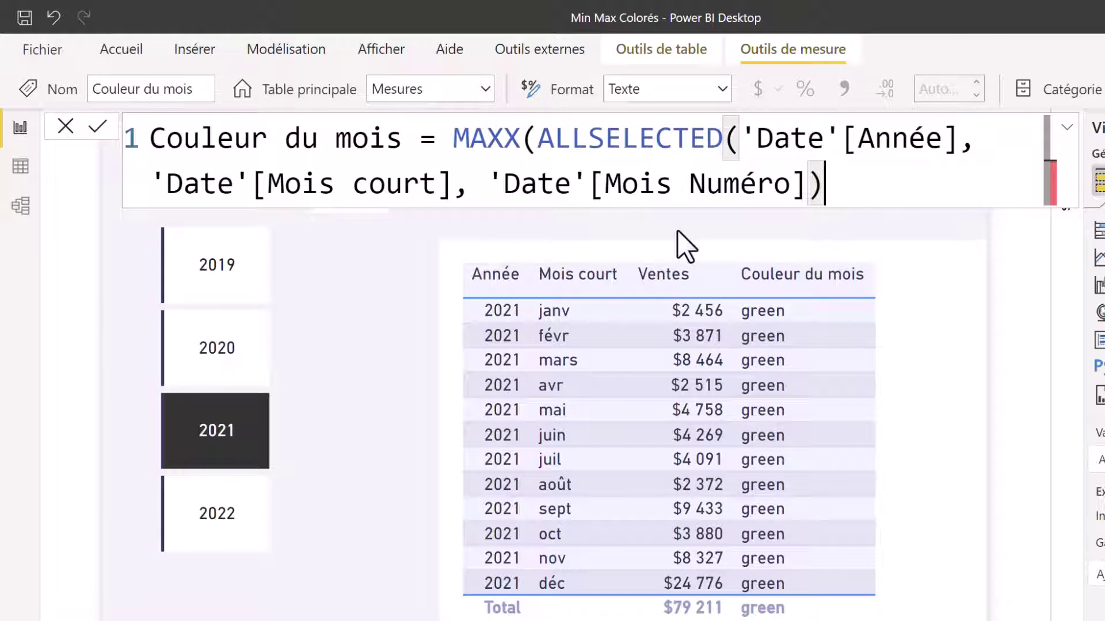
click(539, 140)
key(shift+Return)
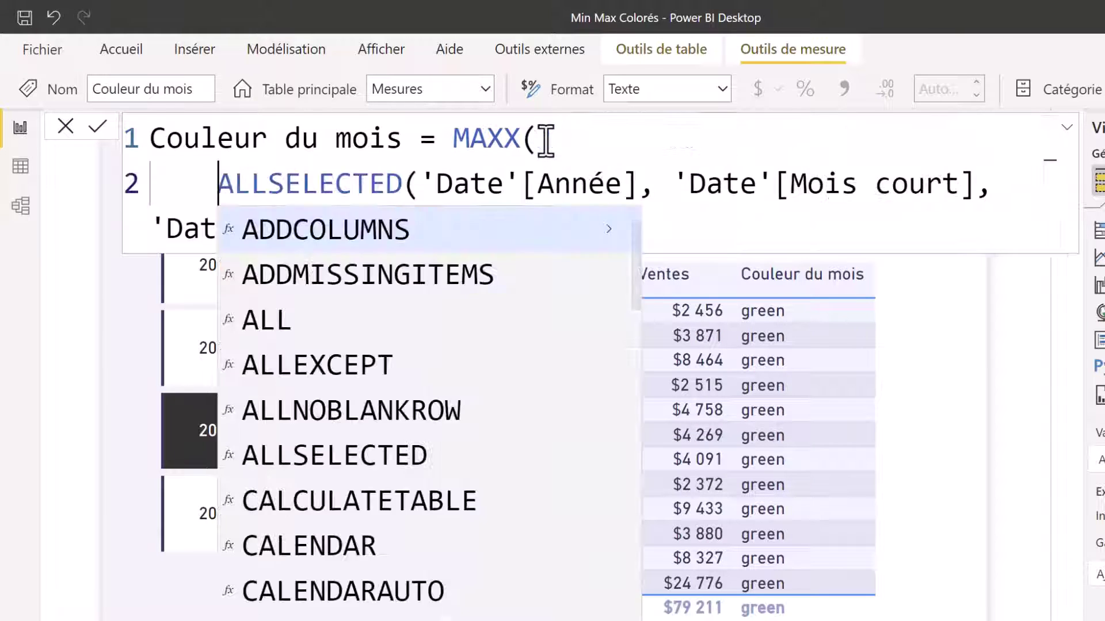
click(559, 136)
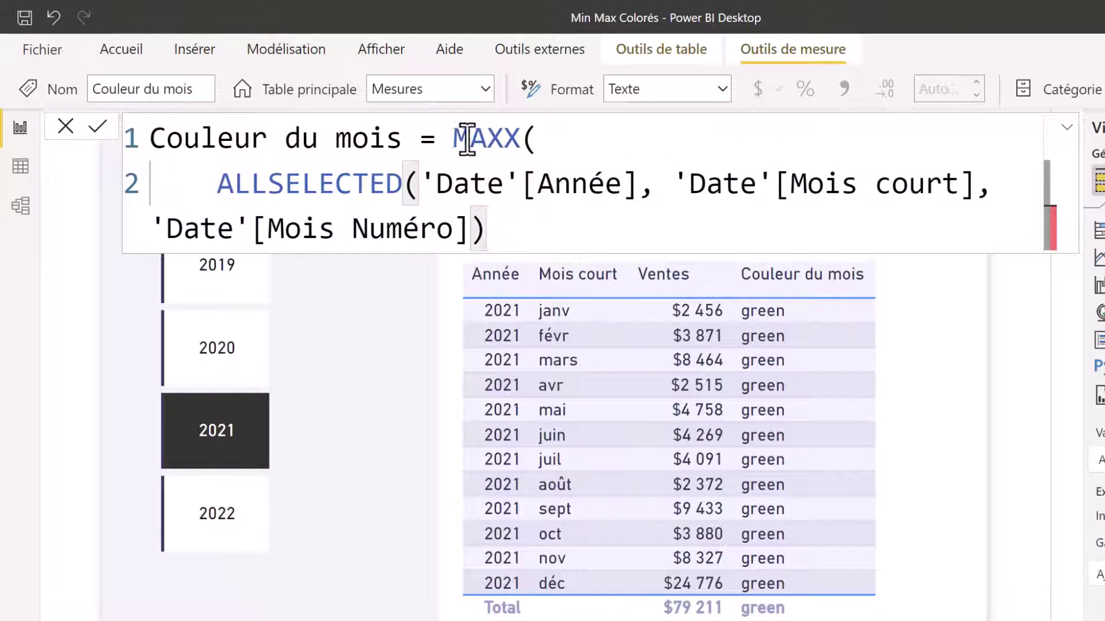
Step: Complete the MAXX function with [Ventes] as the evaluated expression and commit the measure
drag(455, 138, 541, 144)
click(508, 236)
key(BackSpace)
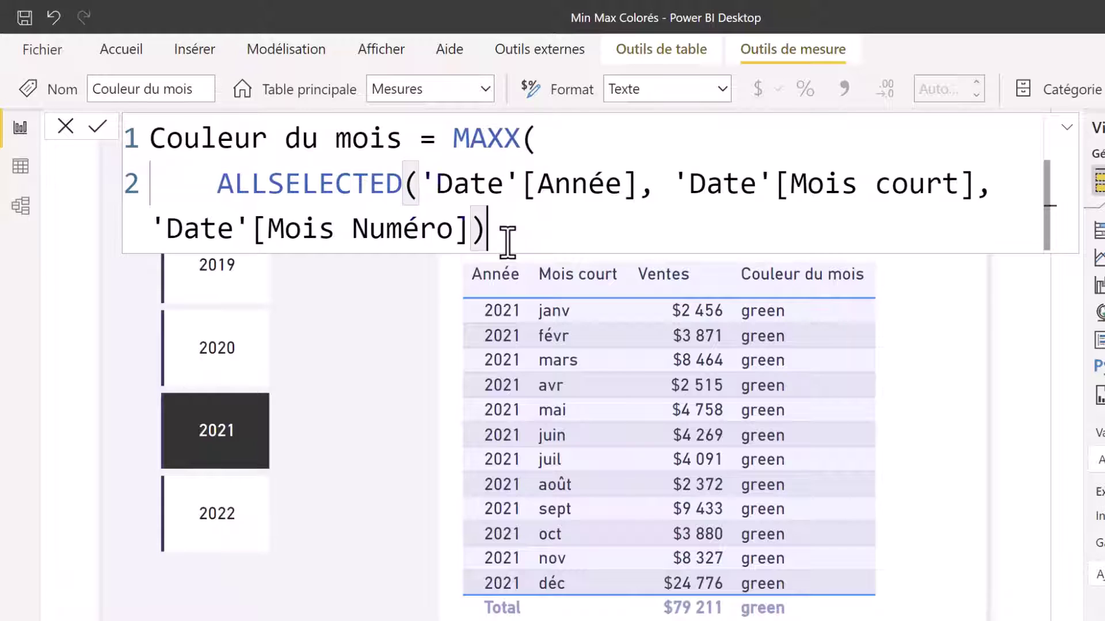
text(,)
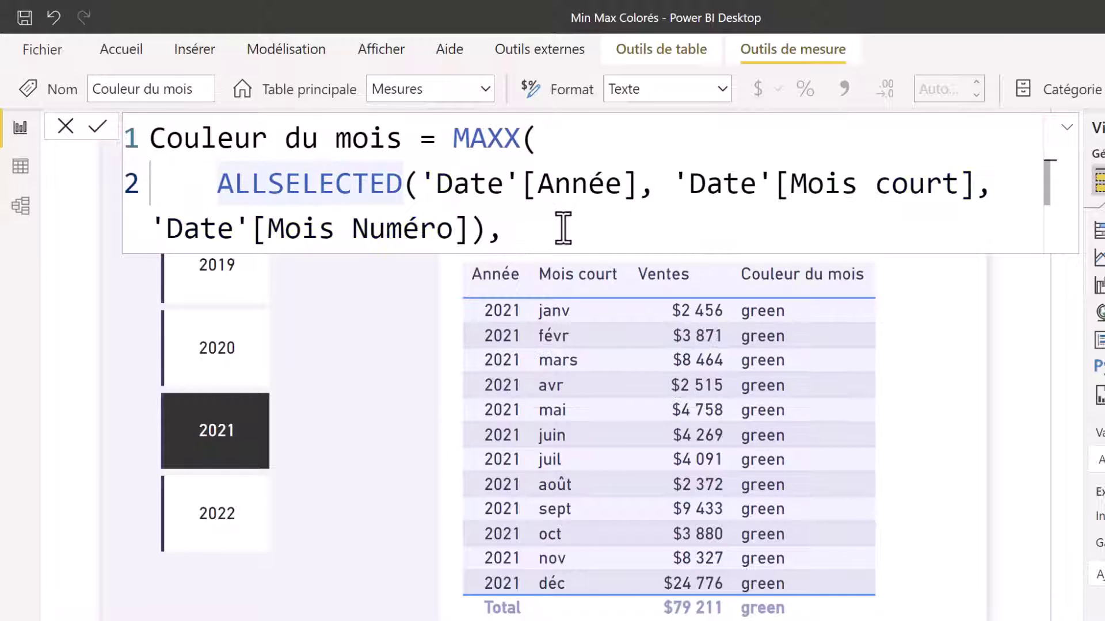
text( [Ventes)
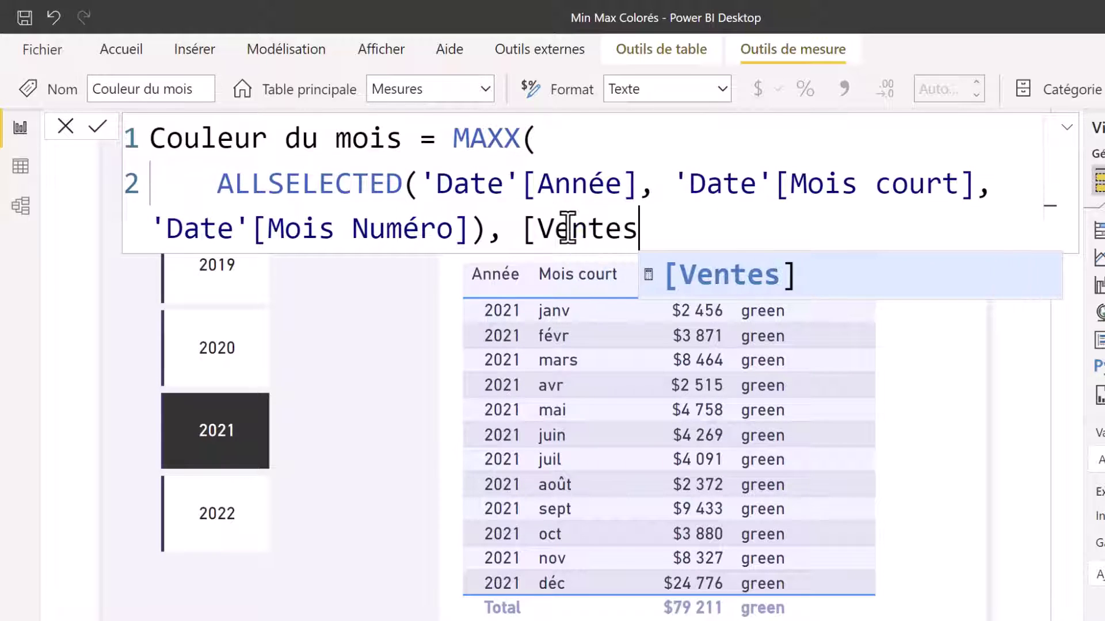
text(])
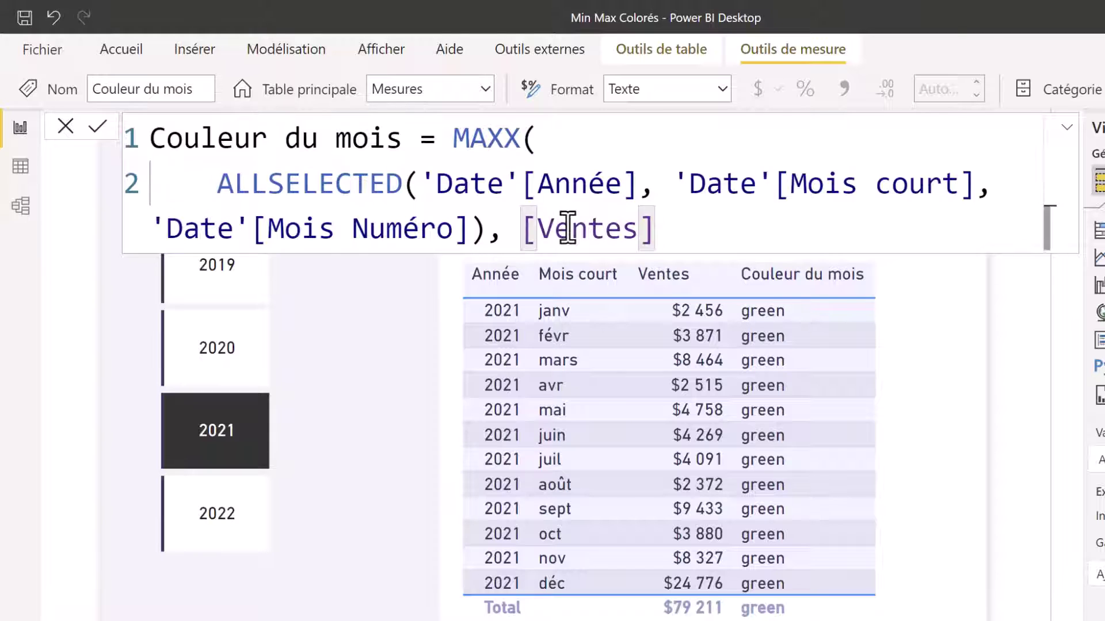
text())
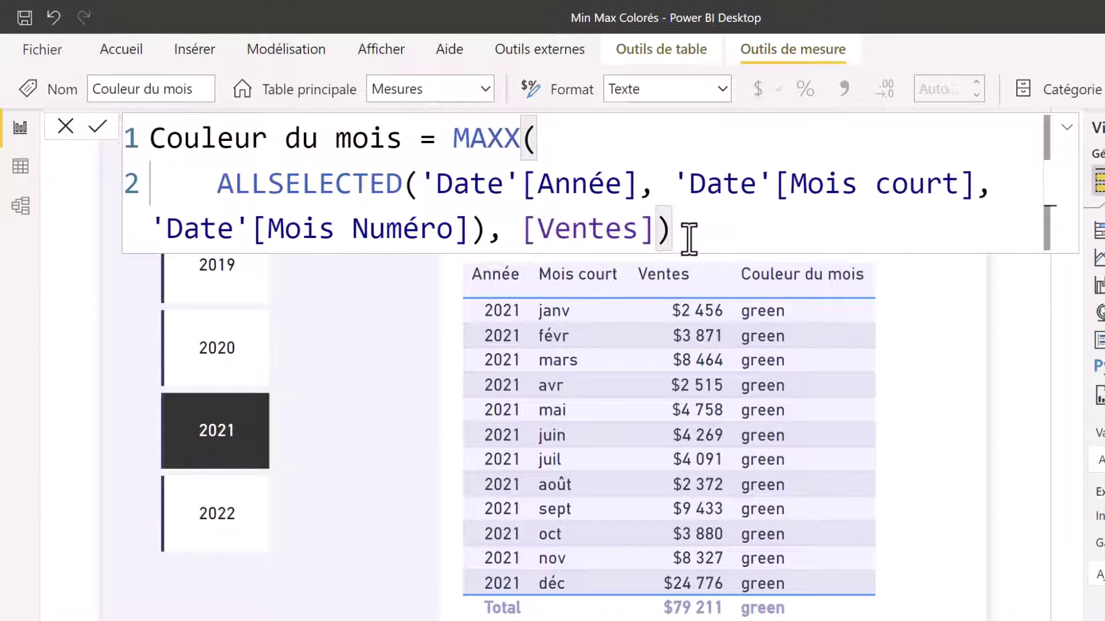
key(Return)
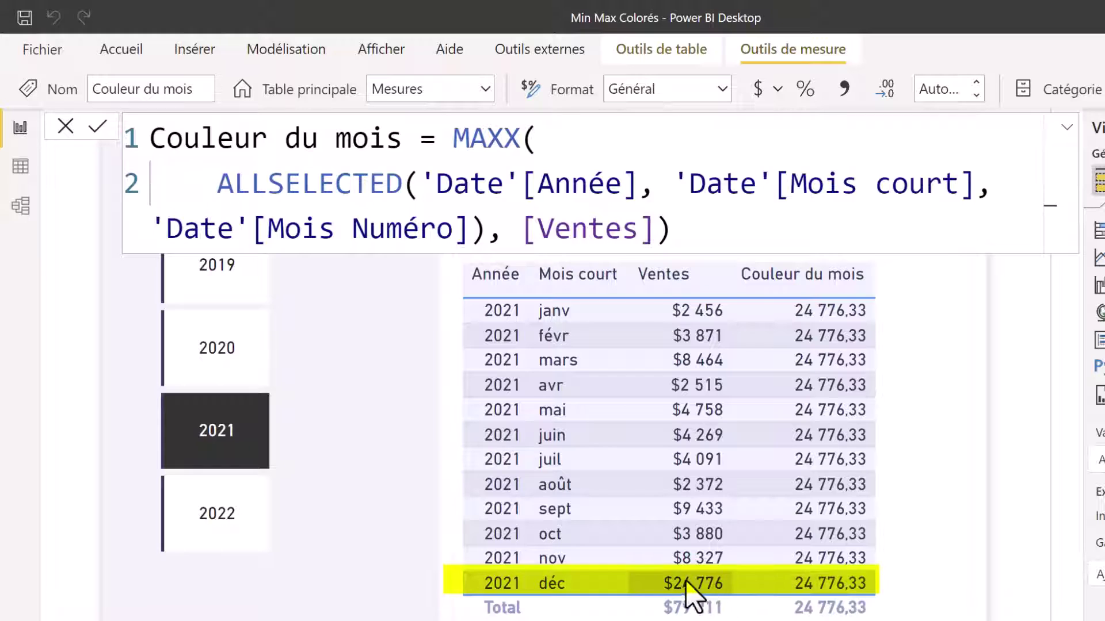
Step: Extend the measure so the MAXX result is compared with = [Ventes], and commit it
click(711, 241)
text(= )
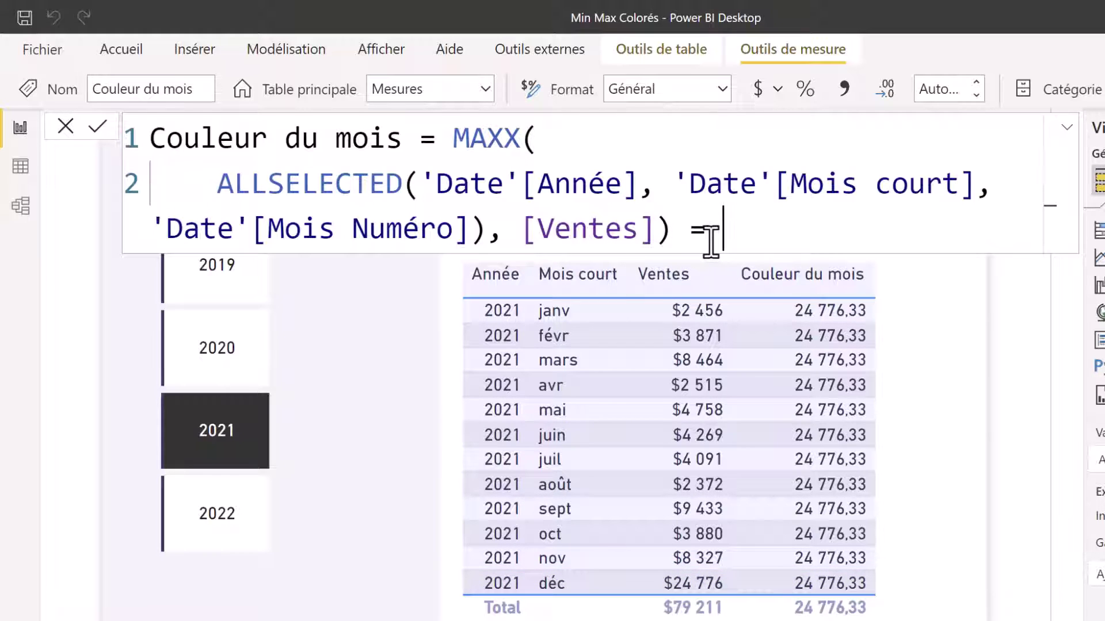
text([Ventes])
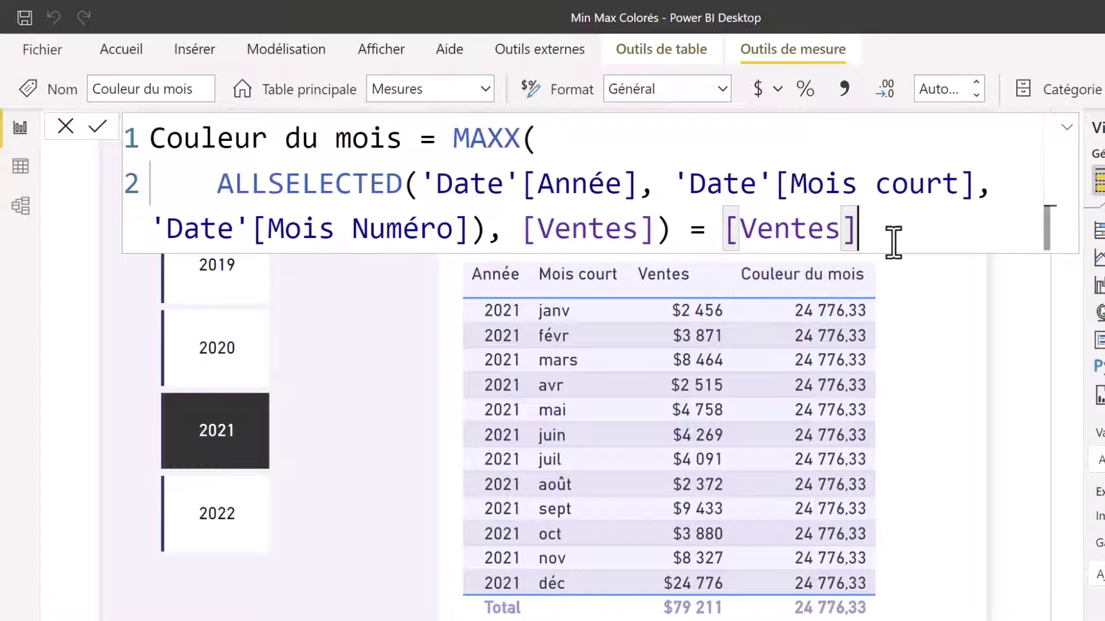
key(Return)
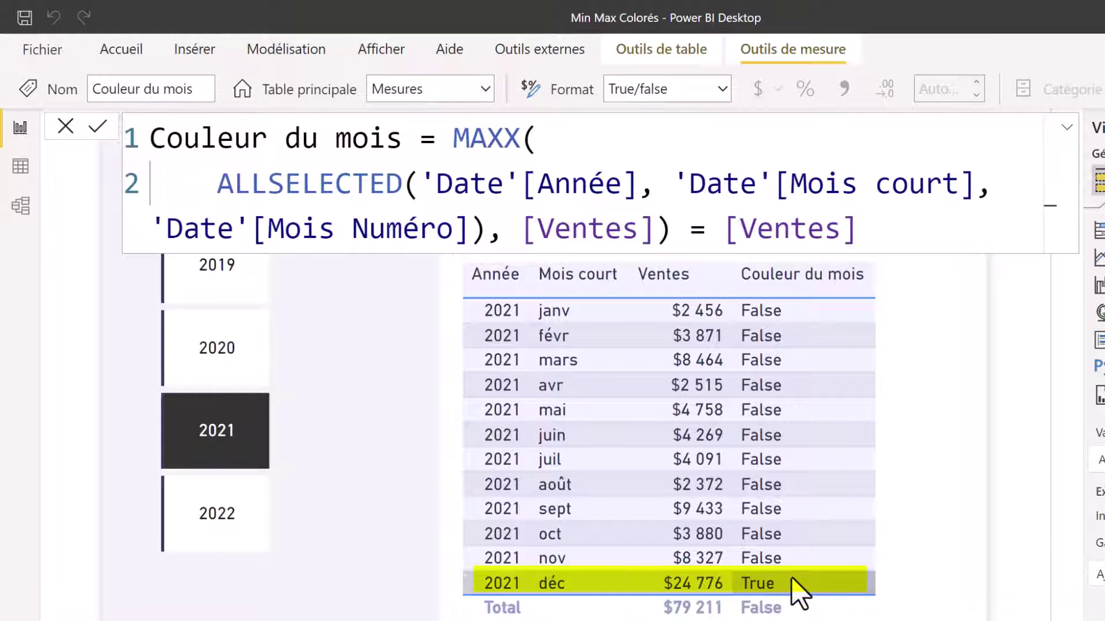
Step: Store the MAXX comparison with [Ventes] in a variable named is_max, starting on a new line after Couleur du mois =
click(857, 184)
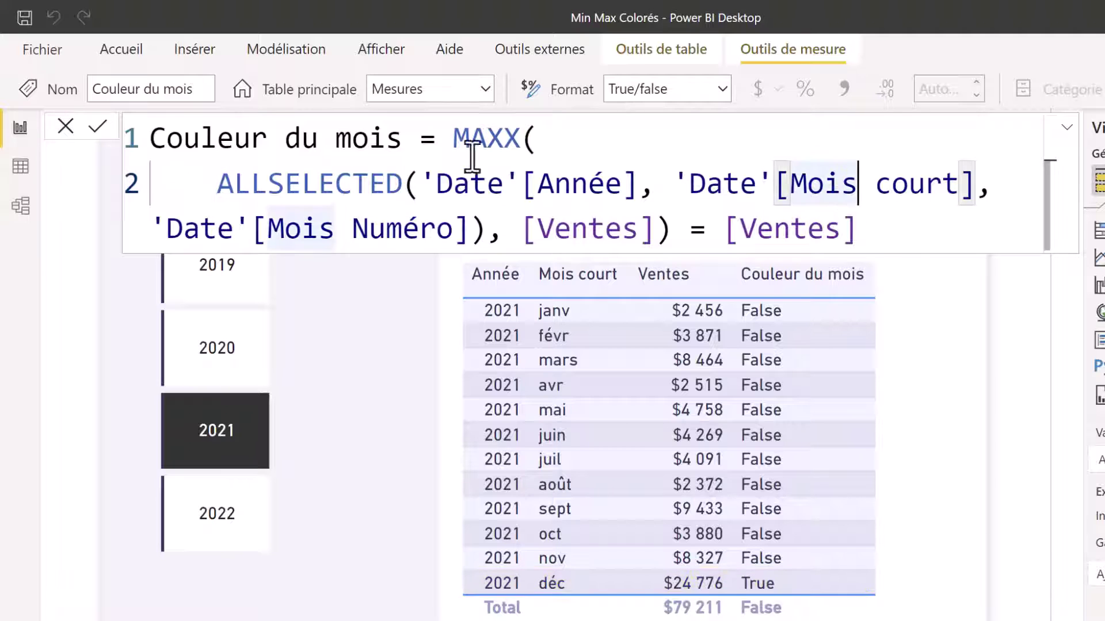
drag(456, 144, 756, 199)
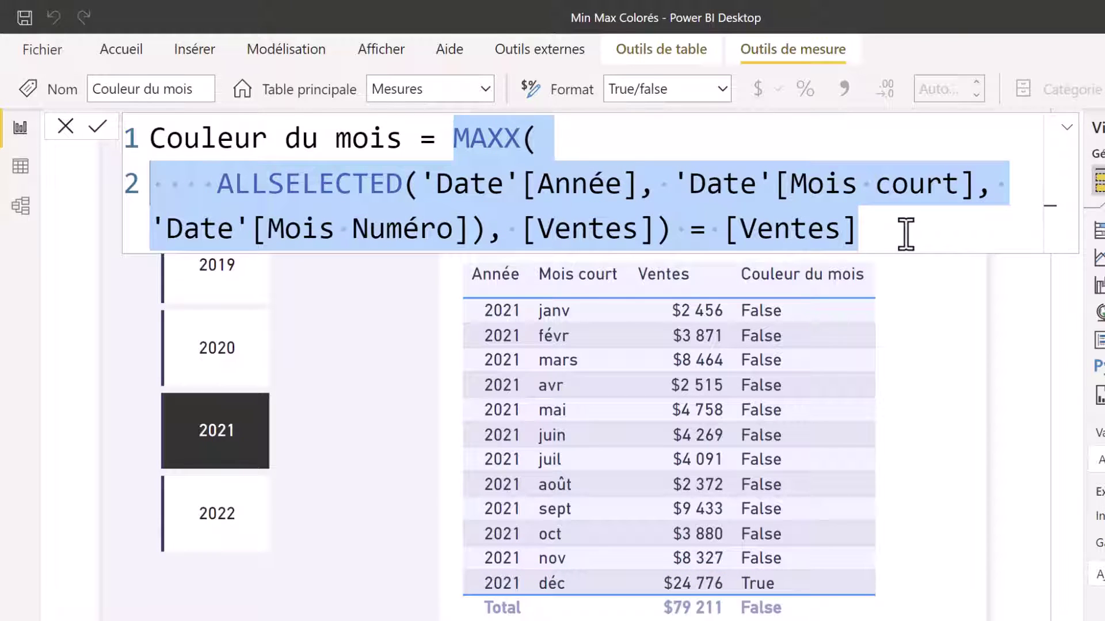
click(454, 140)
key(shift+Return)
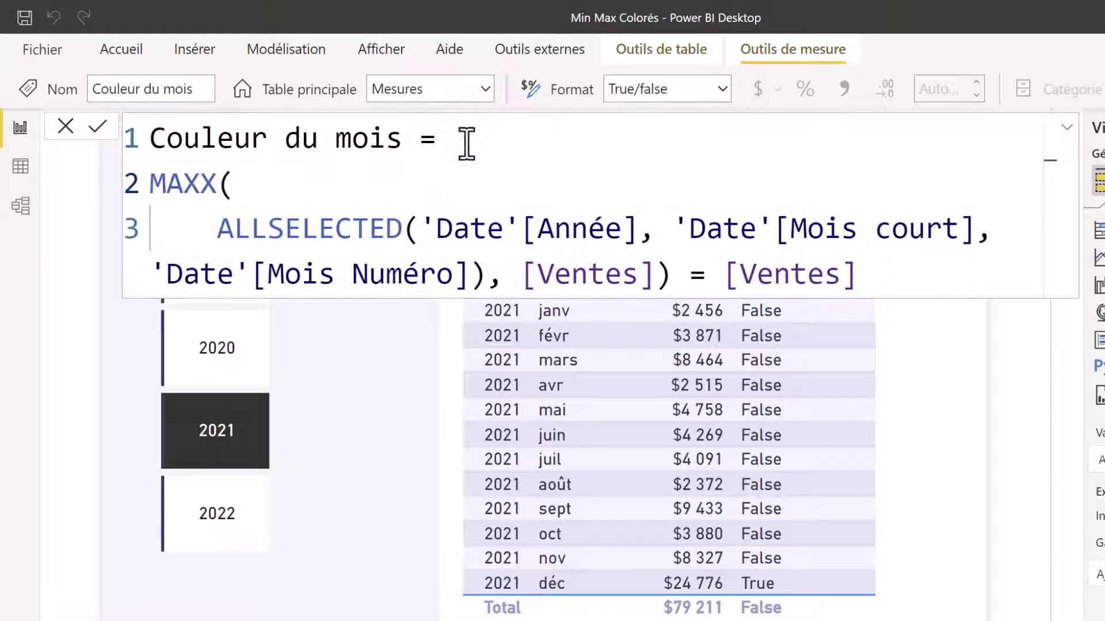
text(VAR is_m)
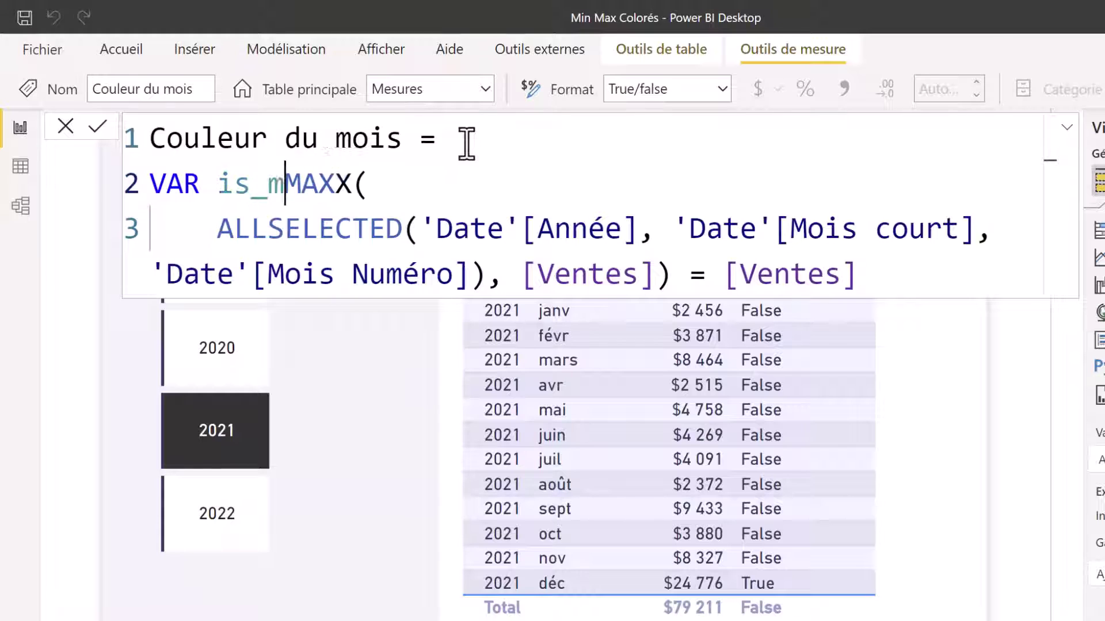
text(ax =)
Step: Add the line RETURN IF(is_max, "green", "") below the is_max variable and commit the measure
click(863, 272)
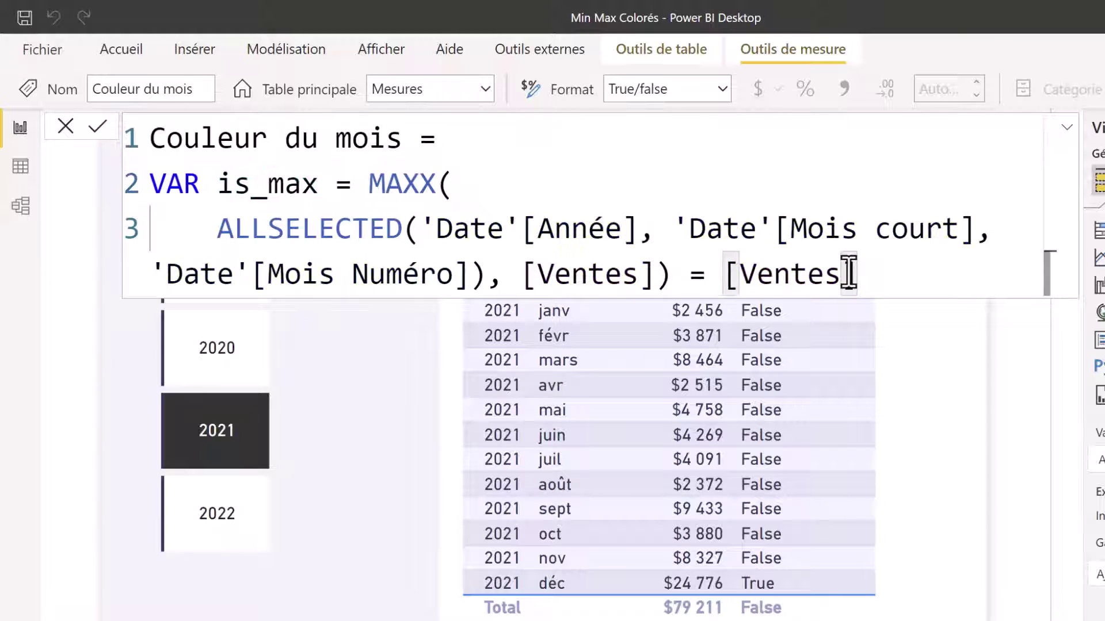
key(shift+Return)
text(RET)
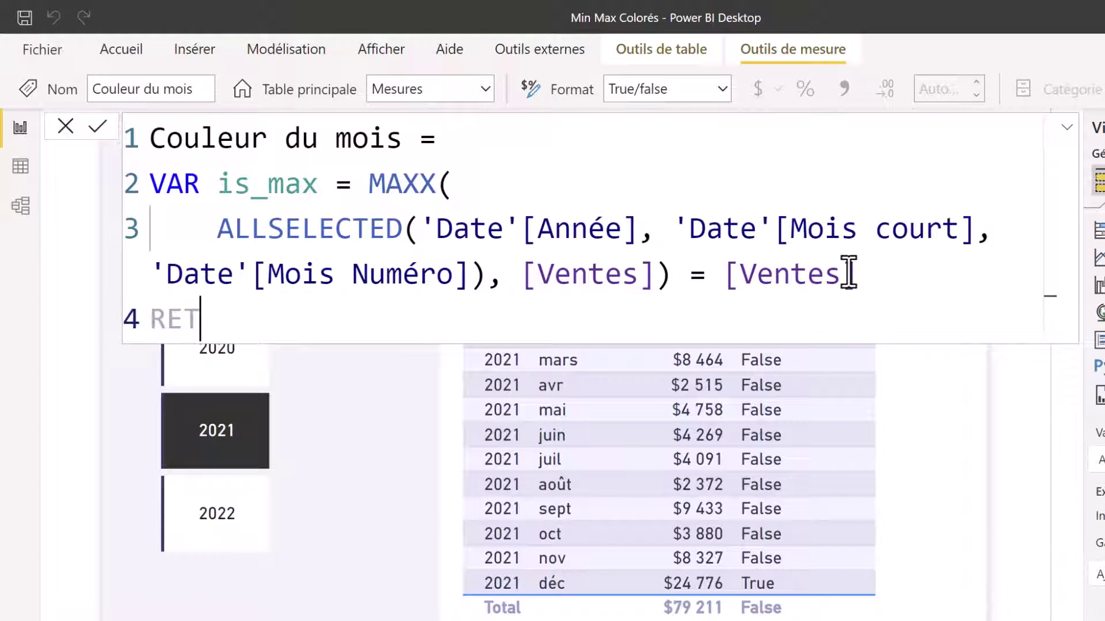
text(URN)
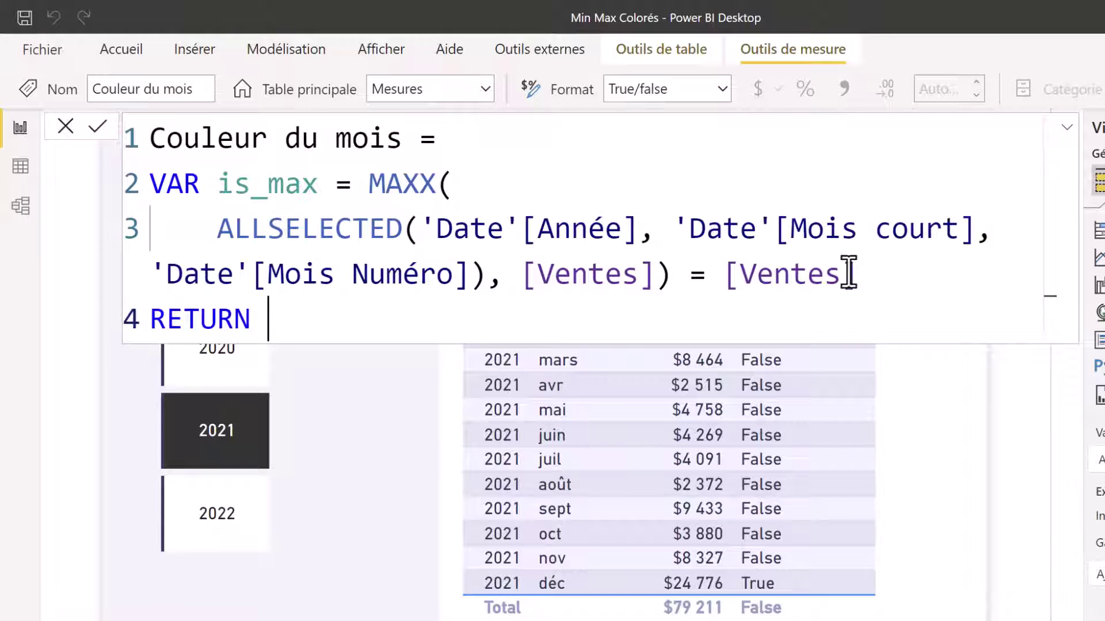
text( if(i)
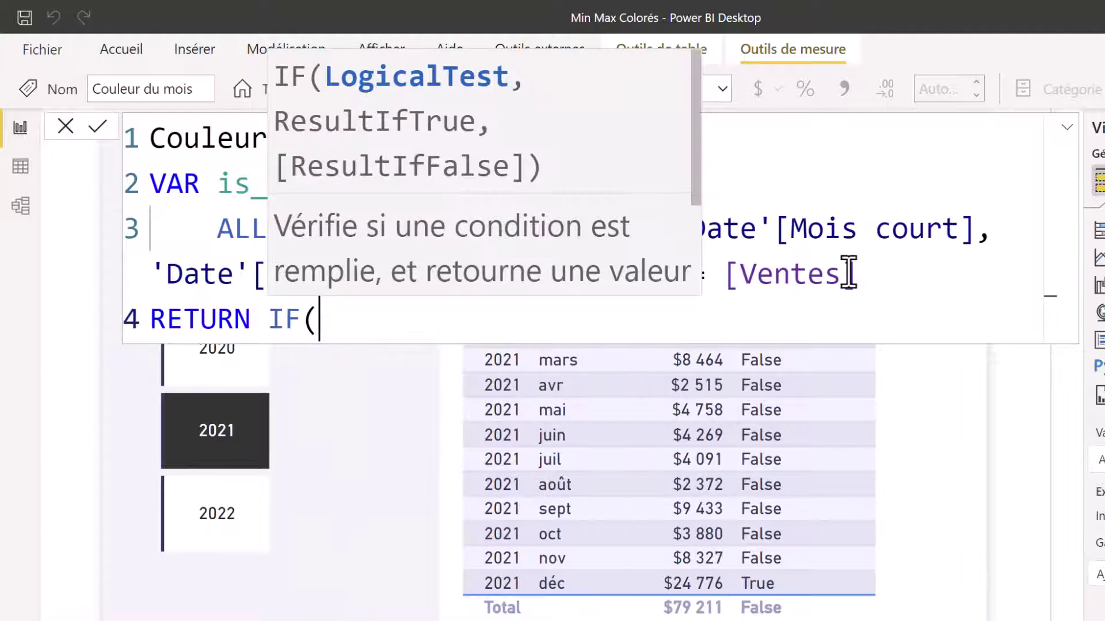
text(s_m)
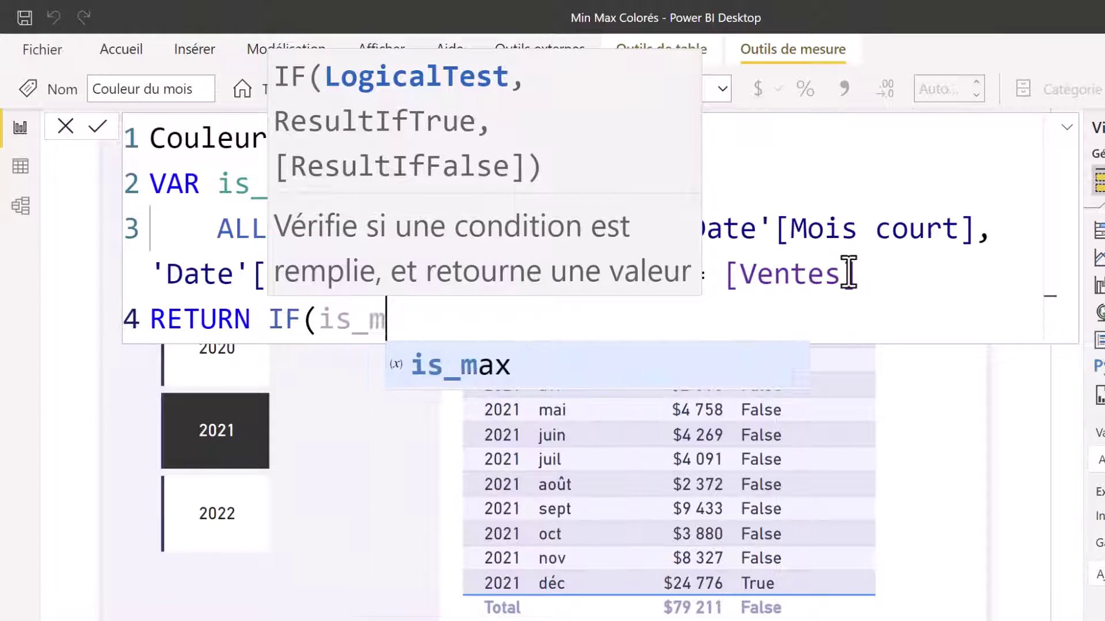
text(ax, "green)
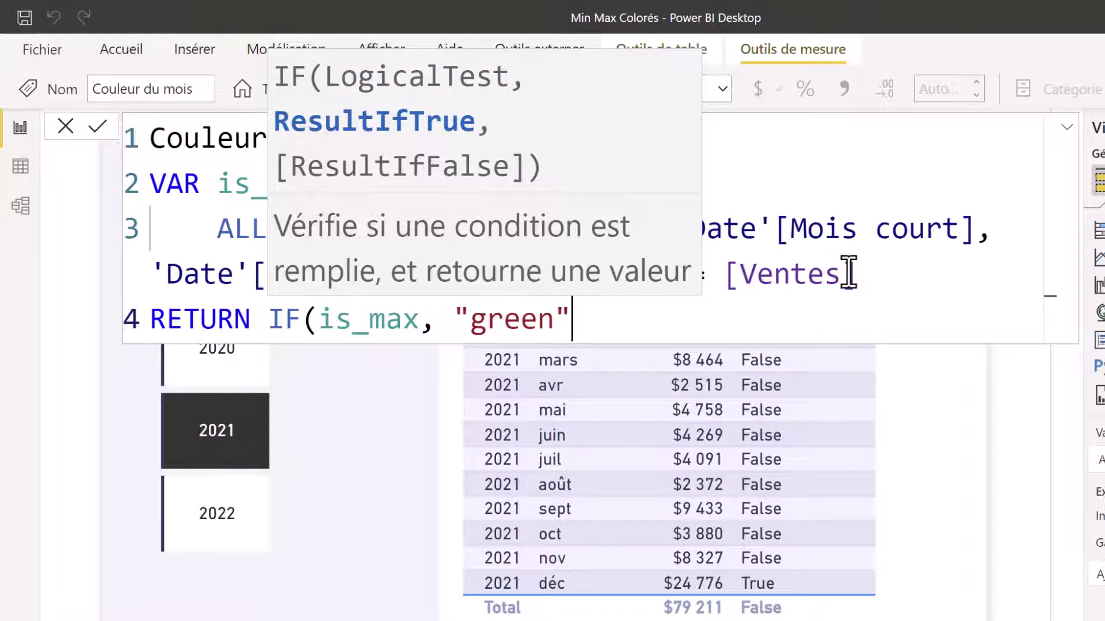
text(", ""))
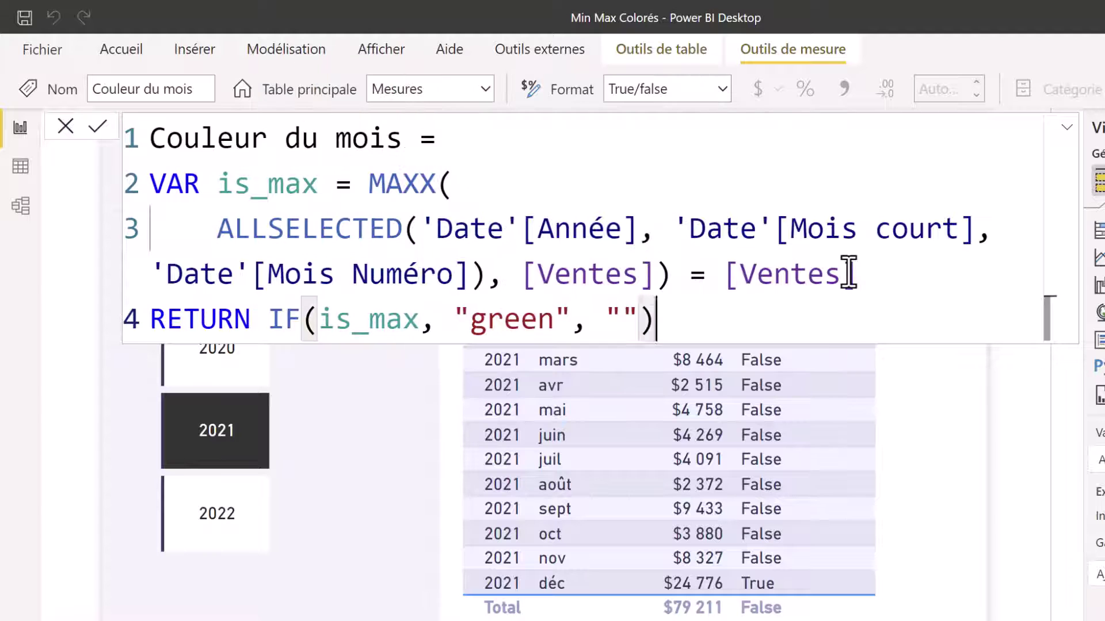
key(Return)
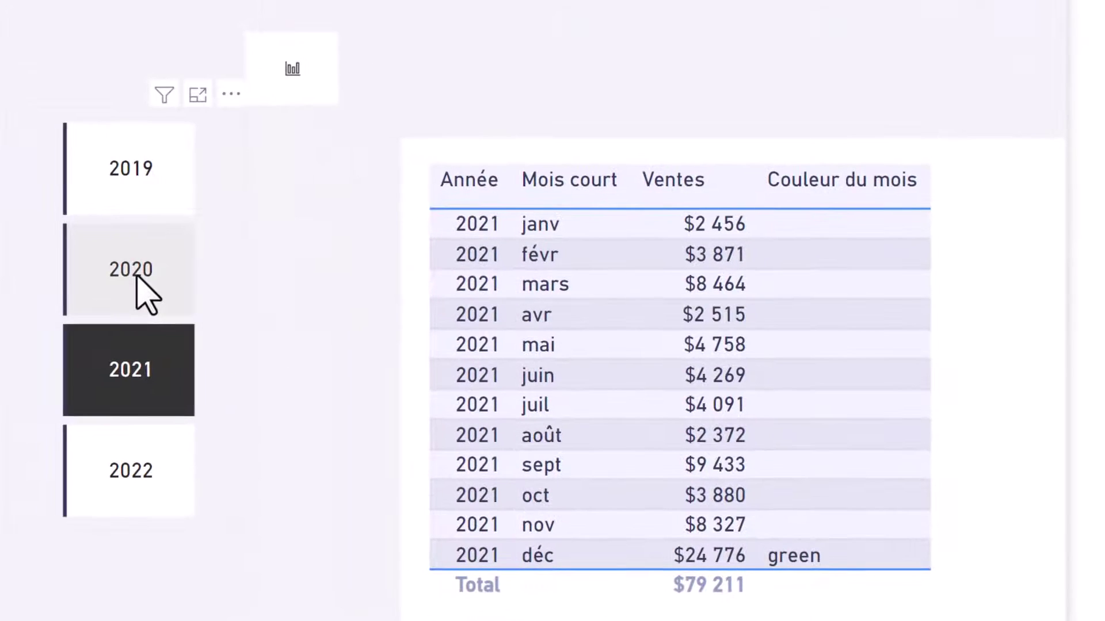
Step: Check the colour measure in the table for 2020 and return the year filter to 2021
click(138, 278)
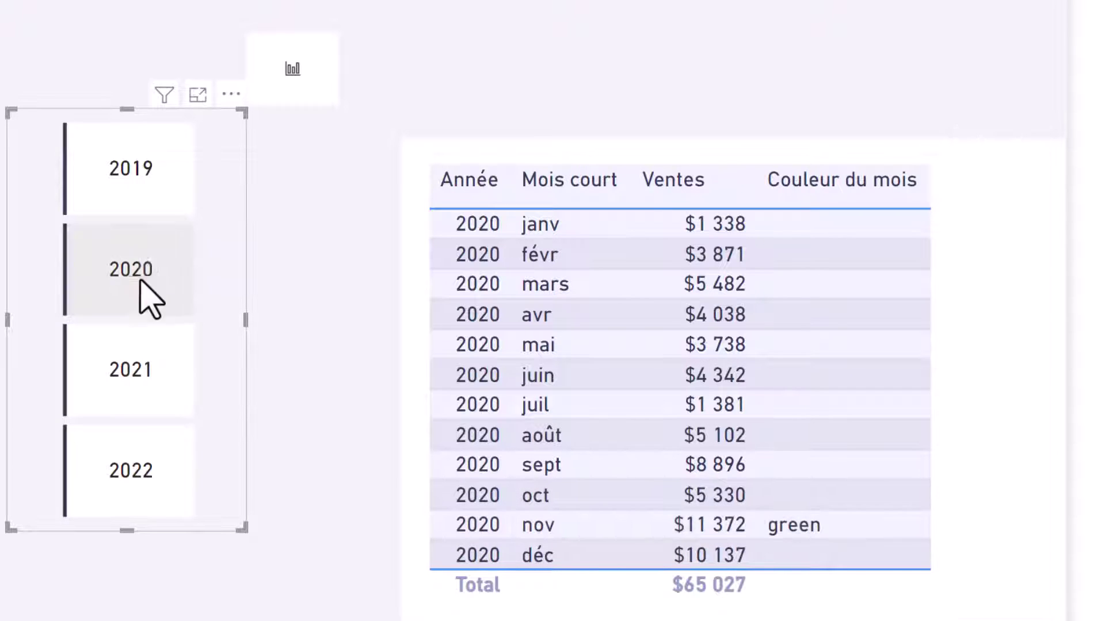
click(171, 391)
Step: Shrink the table visual to a thumbnail and enlarge the column chart to fill the free area of the page
click(291, 85)
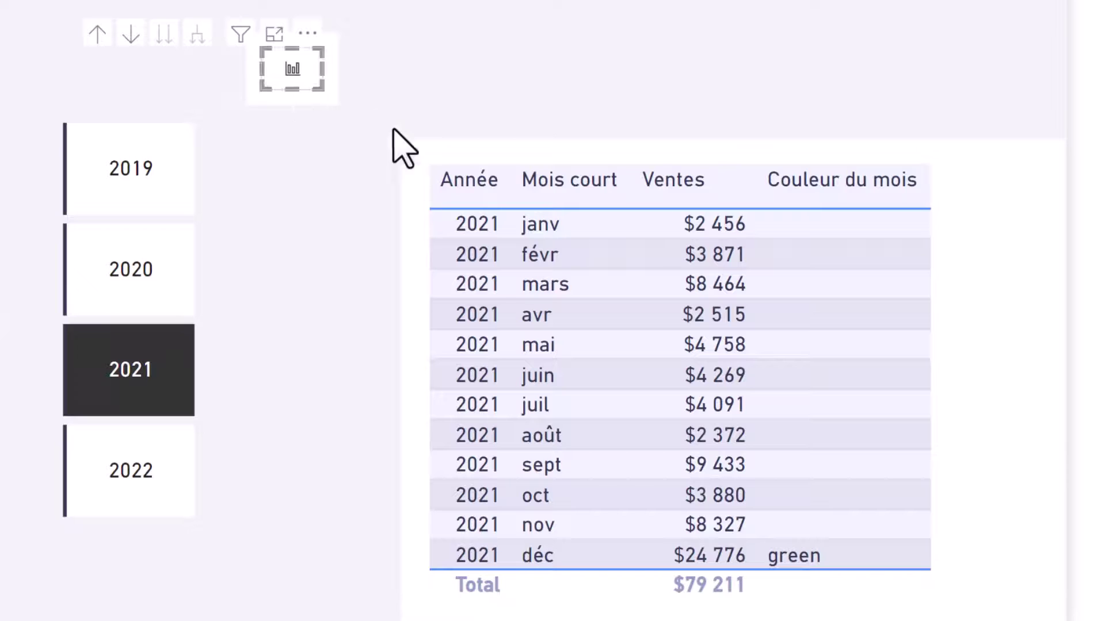
click(449, 603)
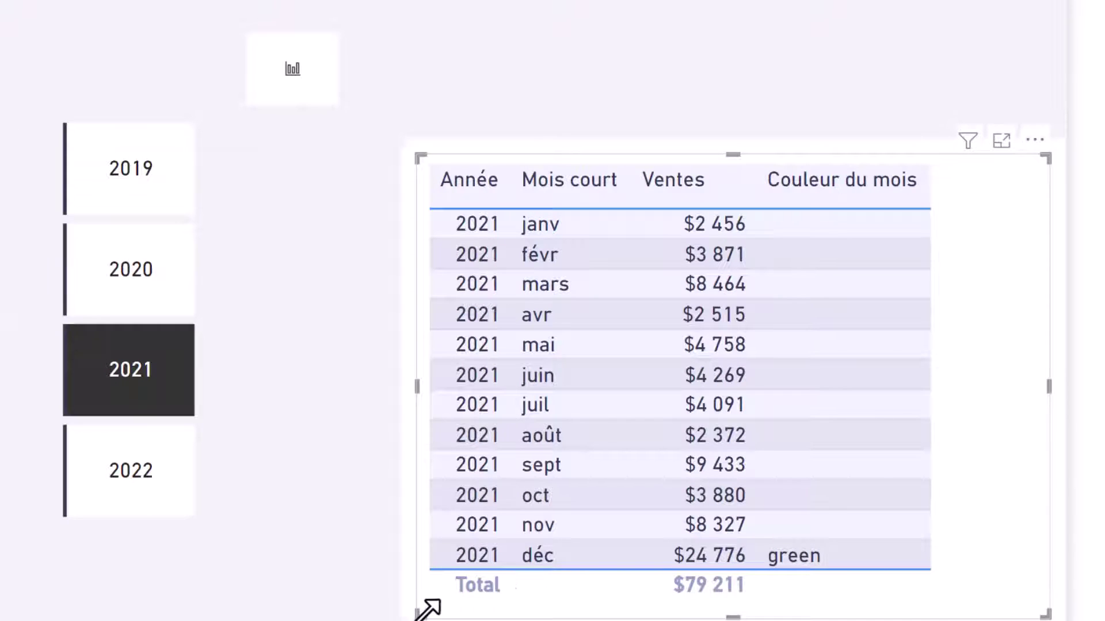
drag(427, 608, 1007, 247)
click(337, 101)
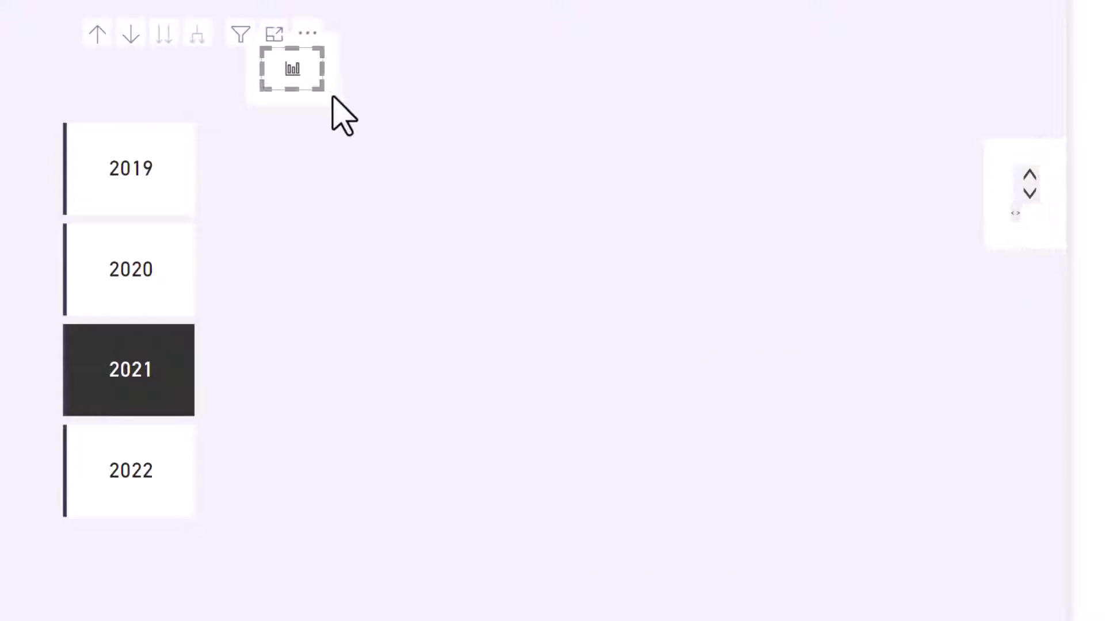
drag(312, 90, 940, 593)
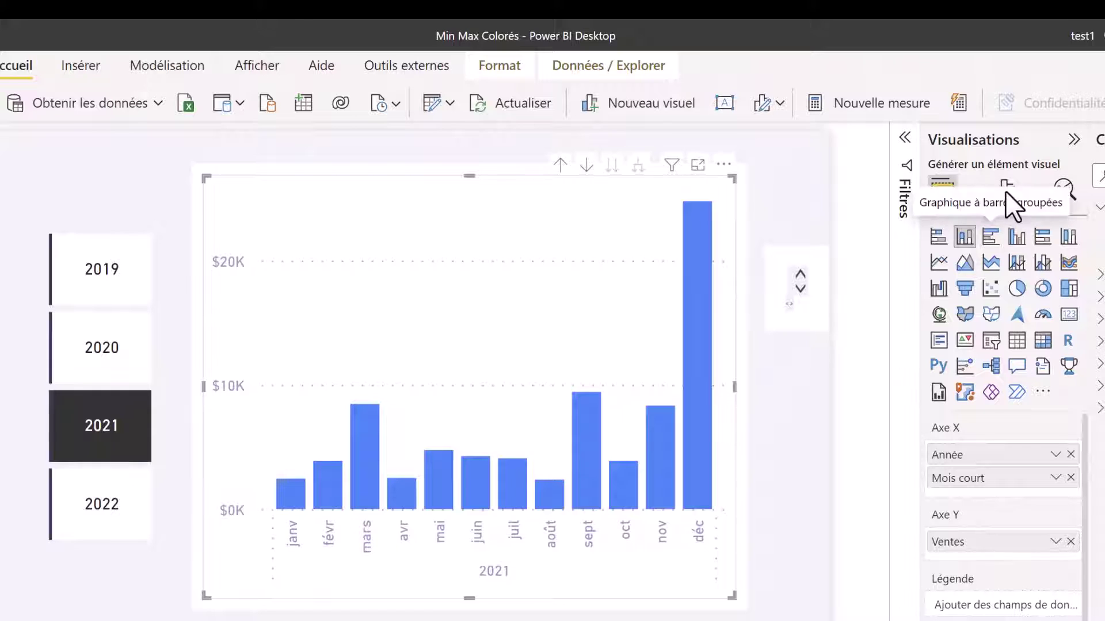
Step: Open the column colour settings in the chart's visual formatting and look at the default colour choices
click(1004, 192)
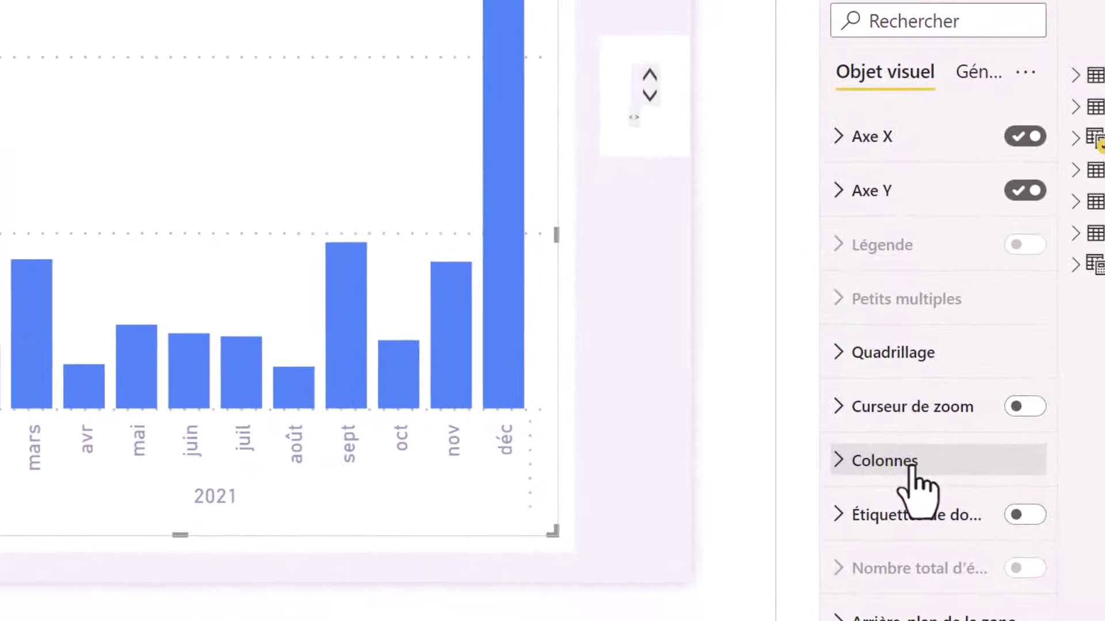
click(835, 457)
scroll(948, 457, down, 3)
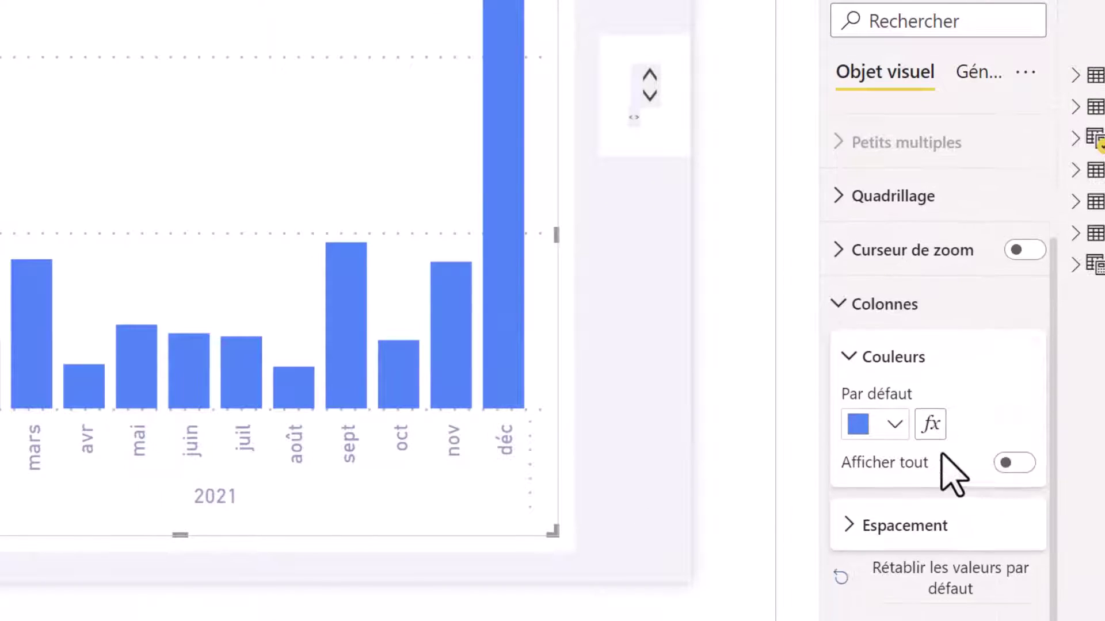
click(866, 431)
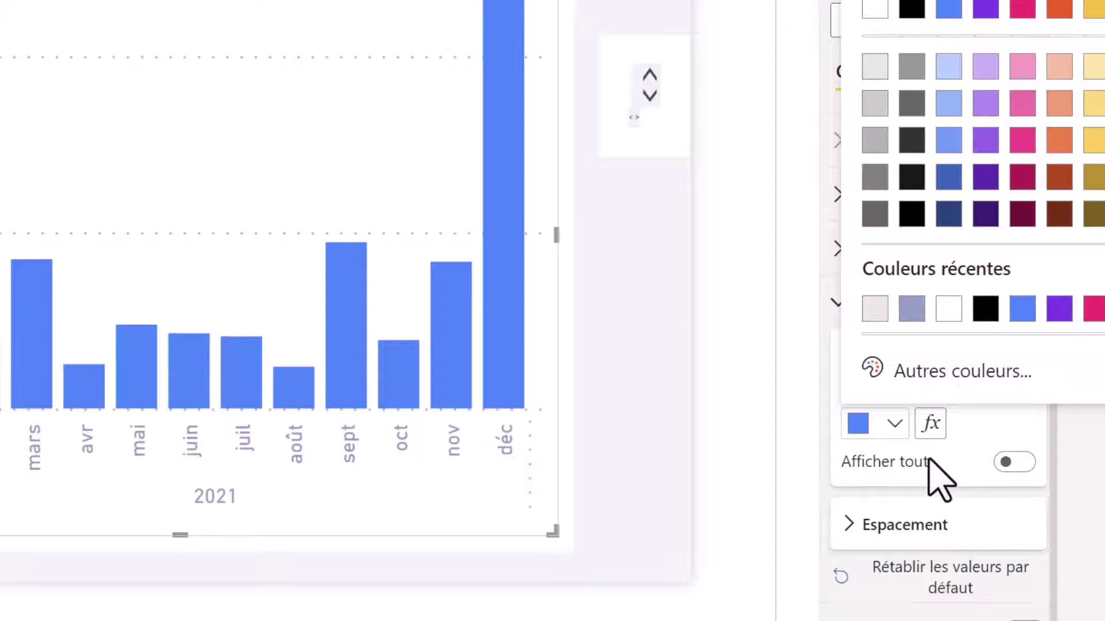
click(987, 457)
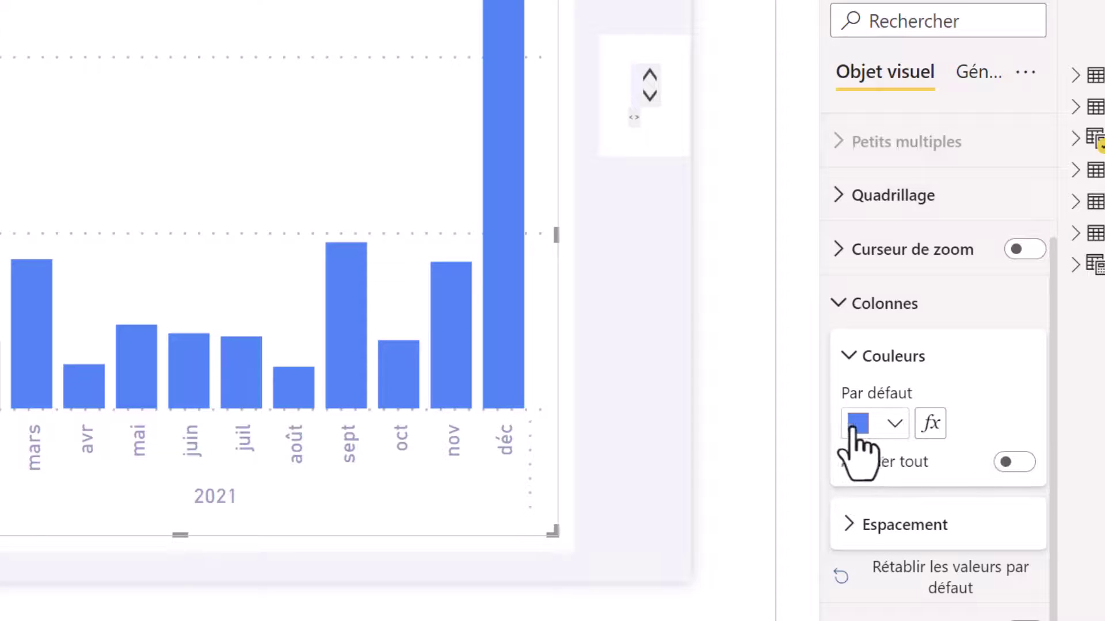
Step: Apply conditional formatting to the default column colour with style Valeur du champ based on the Couleur du mois measure
click(930, 424)
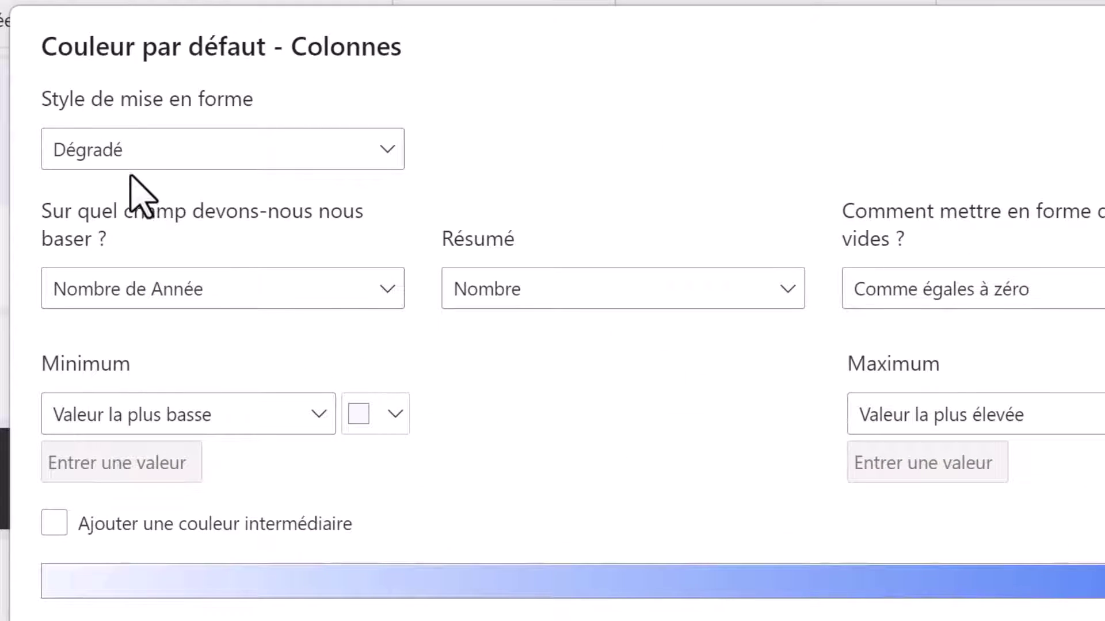
click(133, 150)
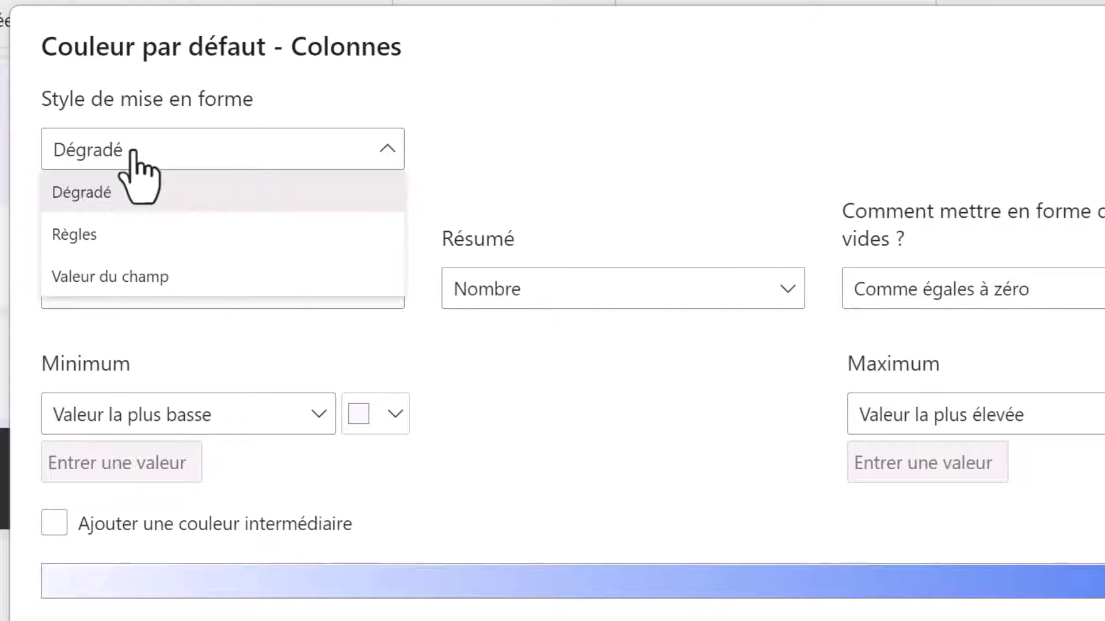
click(137, 277)
click(346, 291)
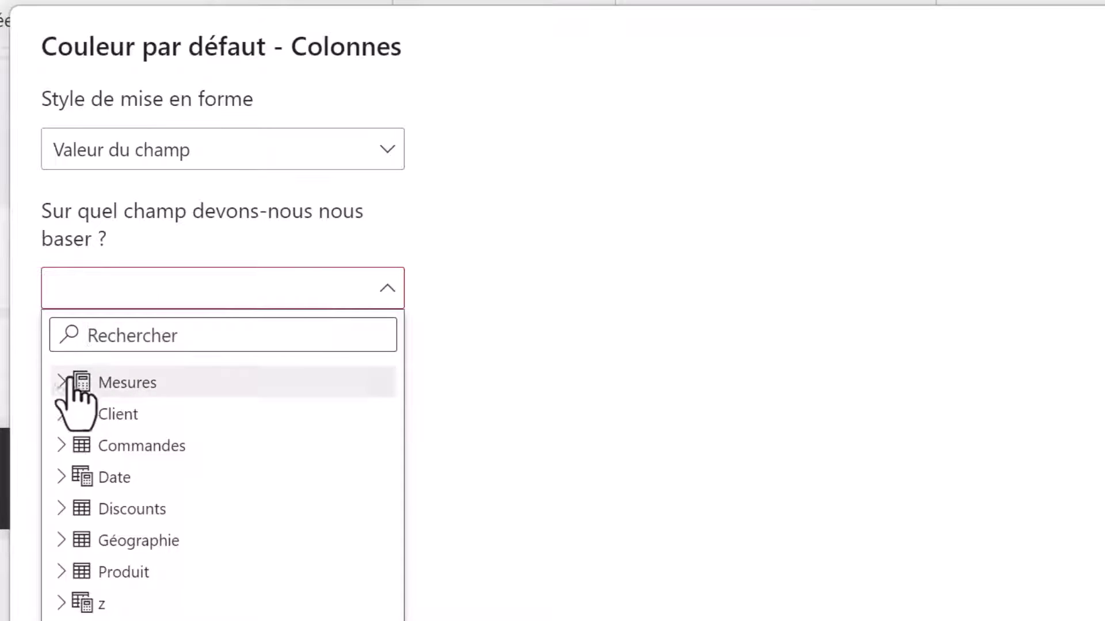
click(70, 391)
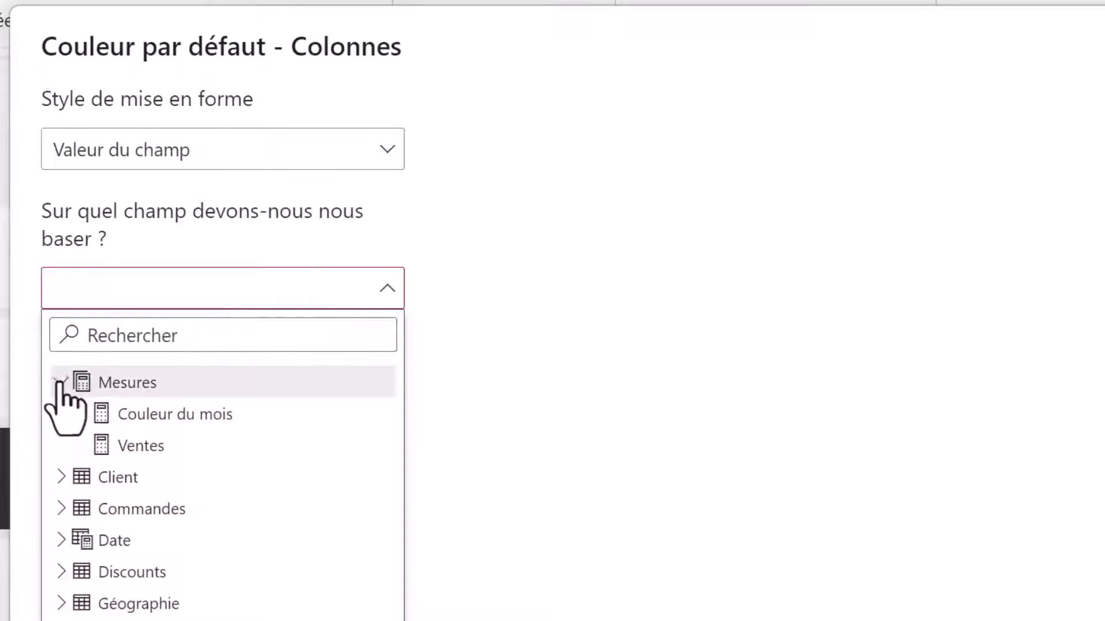
click(138, 415)
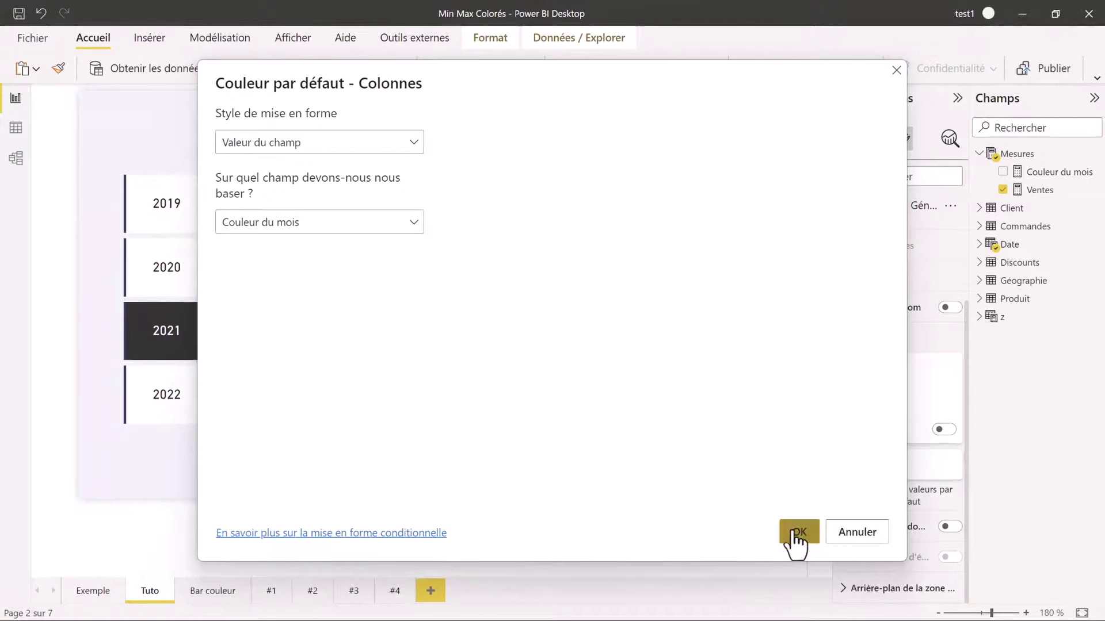
click(798, 532)
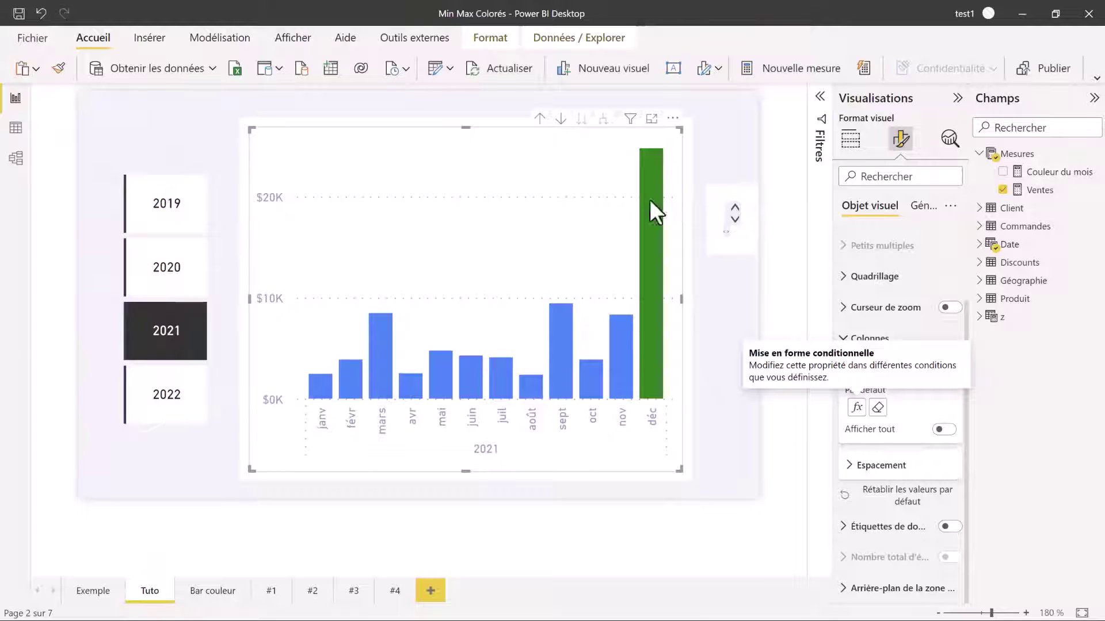
Step: Check the chart's column colouring for 2020 and return the year filter to 2021
click(723, 328)
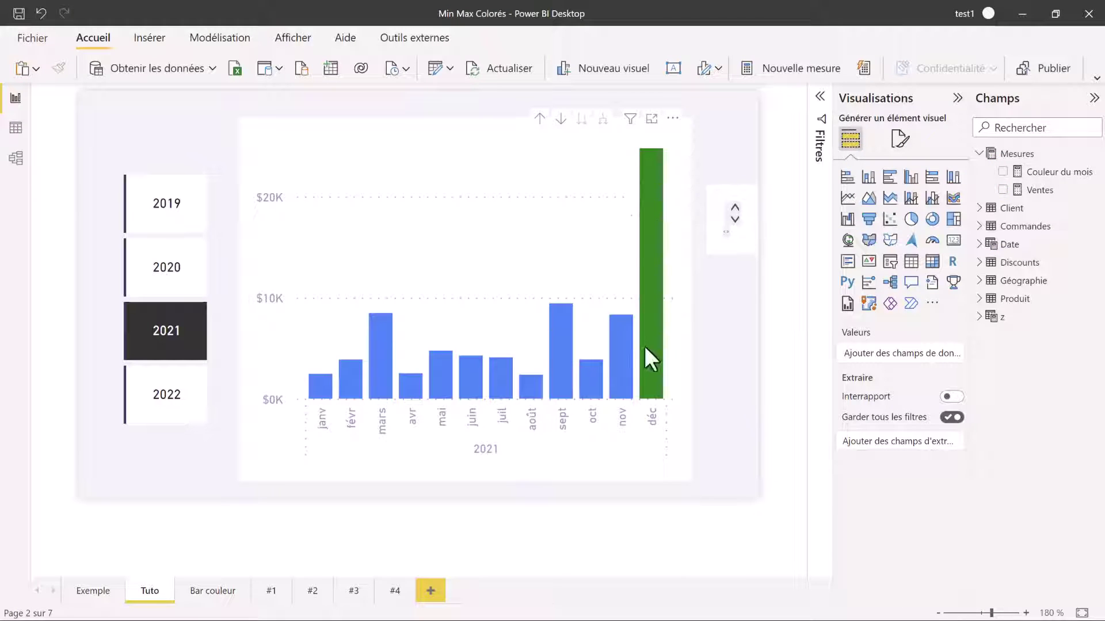
click(161, 278)
click(171, 325)
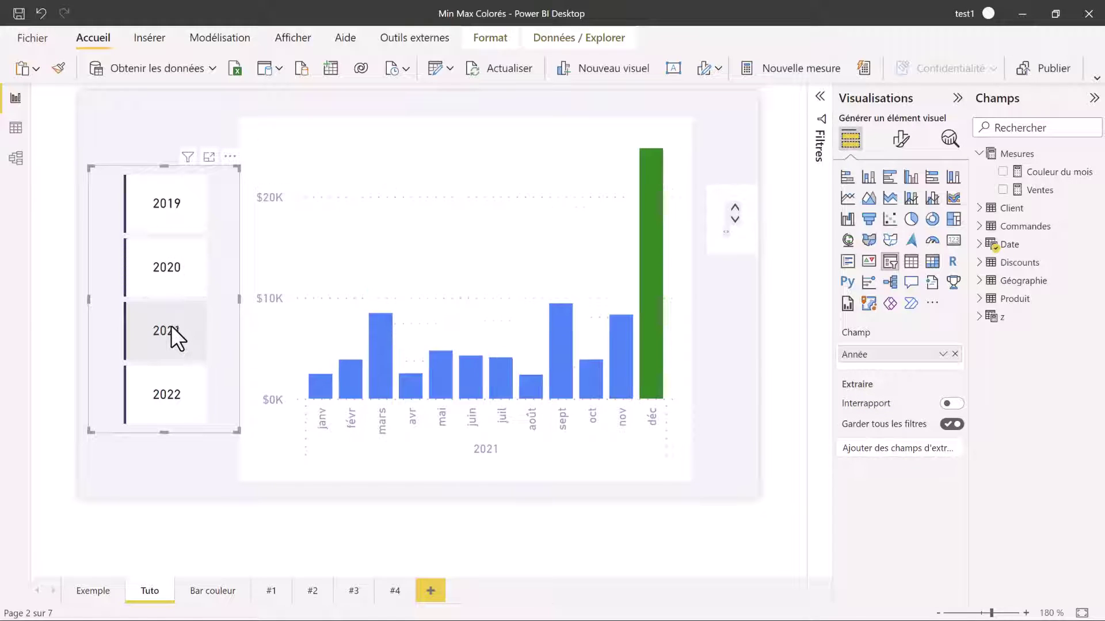
Step: Shrink the column chart back to a thumbnail and resize the table visual to fill the free area beside the year slicer
click(683, 471)
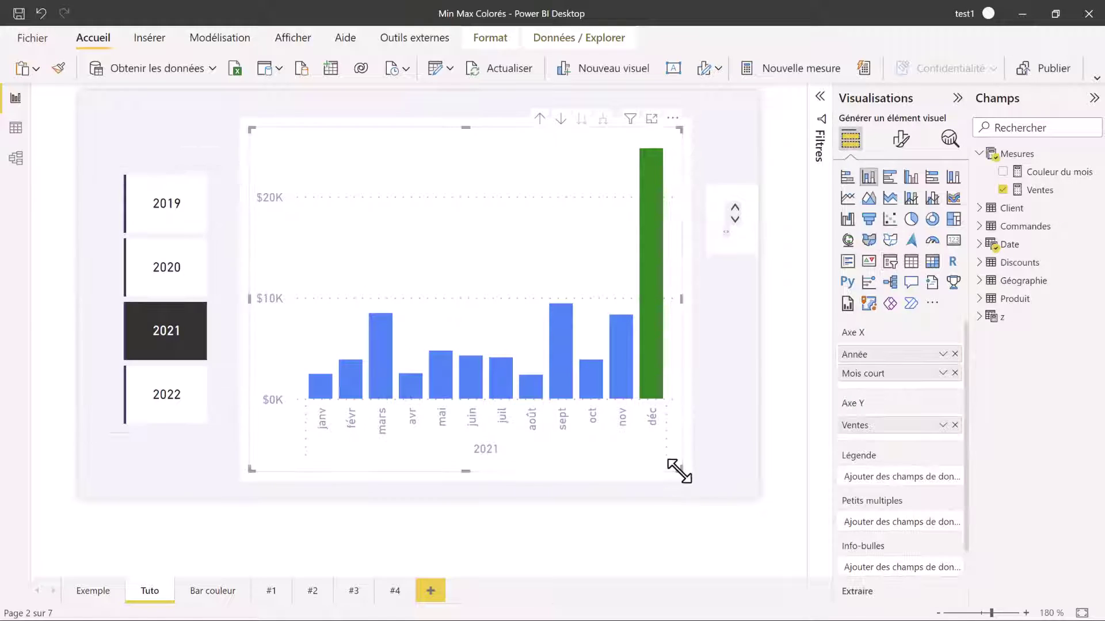
drag(682, 472, 317, 175)
click(722, 216)
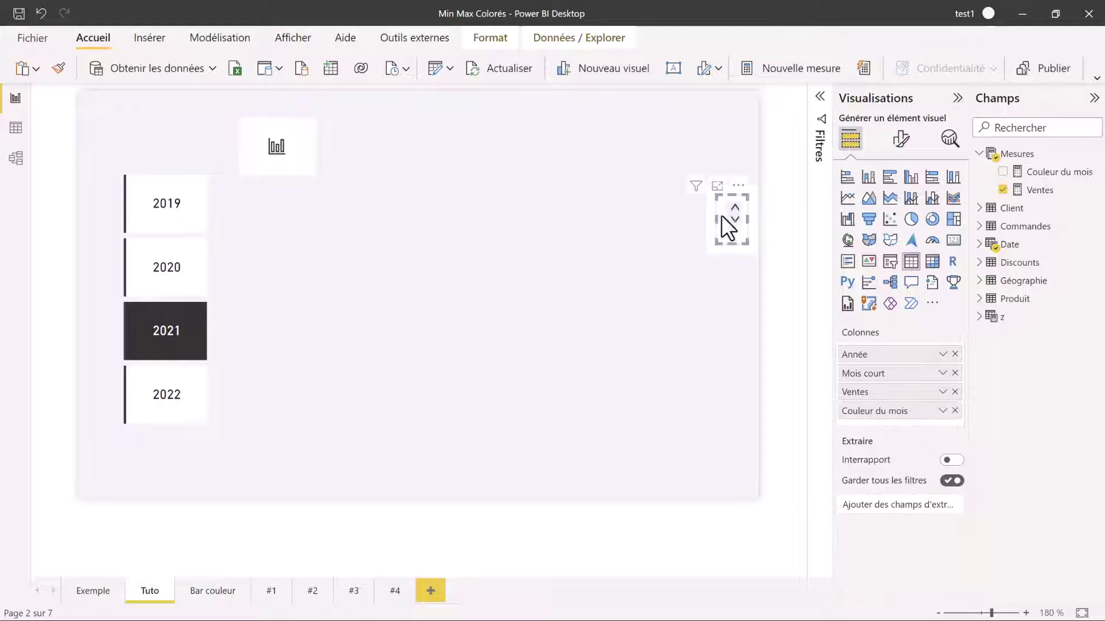
drag(713, 245, 301, 474)
click(291, 195)
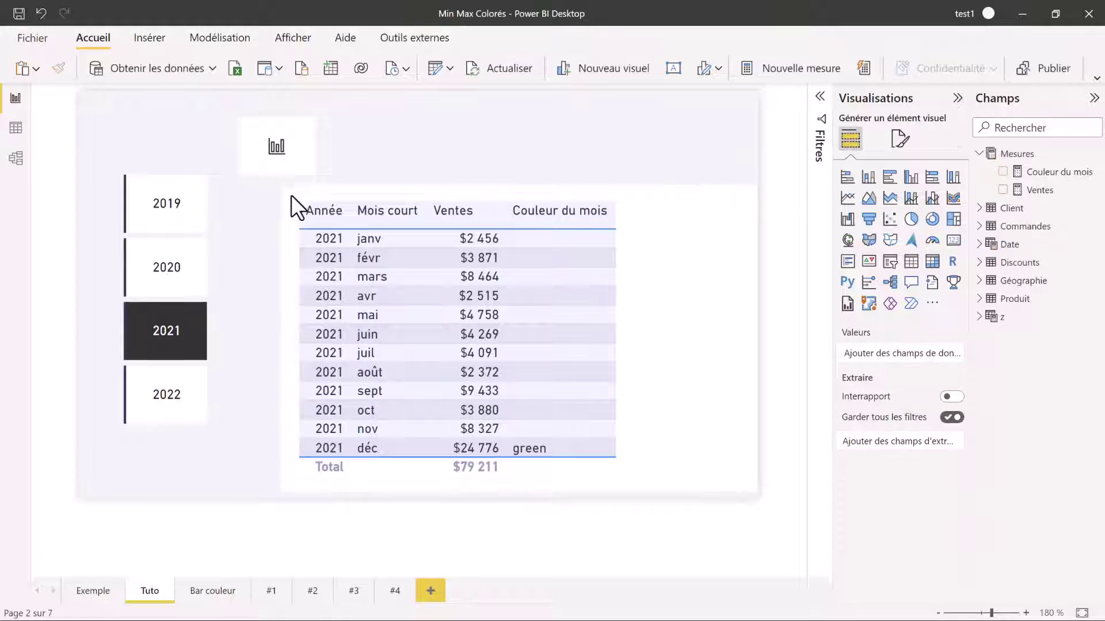
click(296, 202)
drag(291, 195, 334, 190)
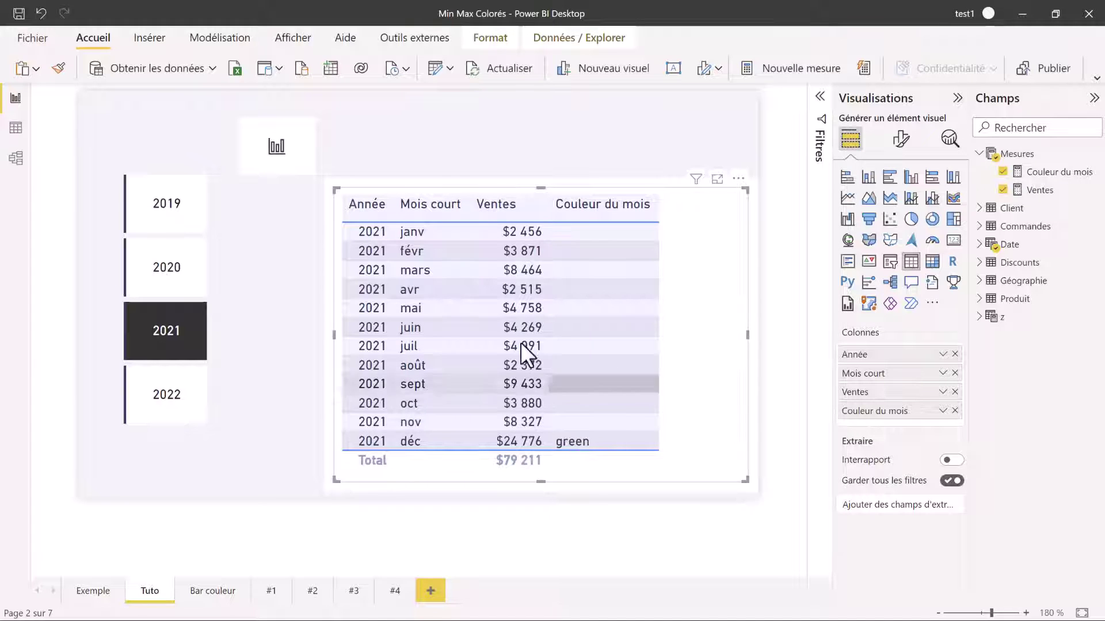
mouse_move(537, 193)
mouse_down()
mouse_move(542, 216)
mouse_move(541, 191)
mouse_up()
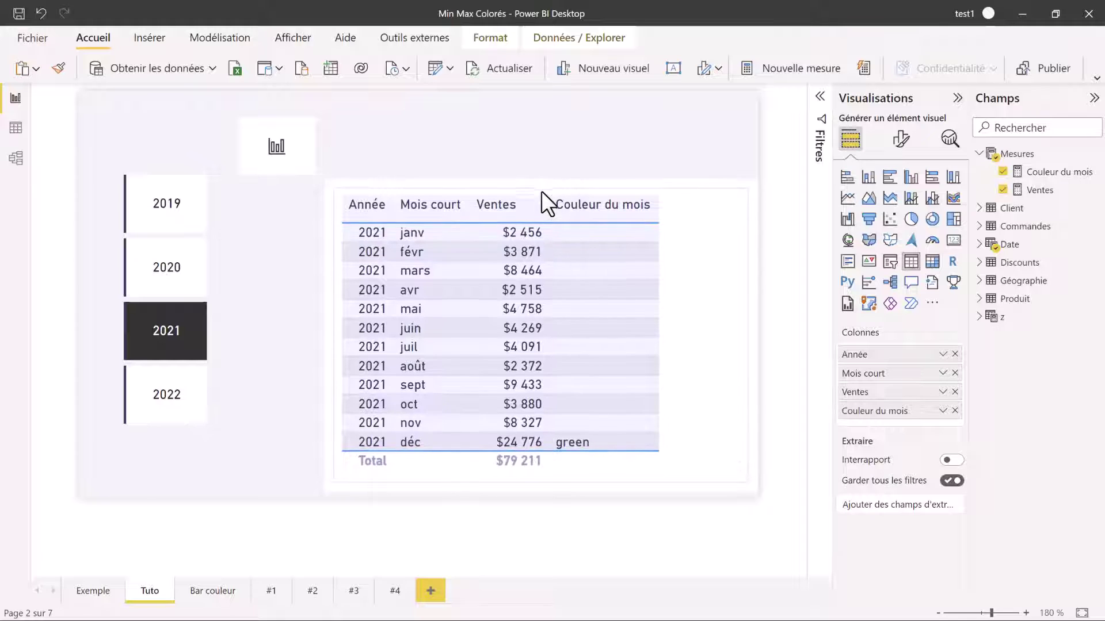
Step: Duplicate the is_max variable definition directly below itself in the Couleur du mois measure
click(1048, 177)
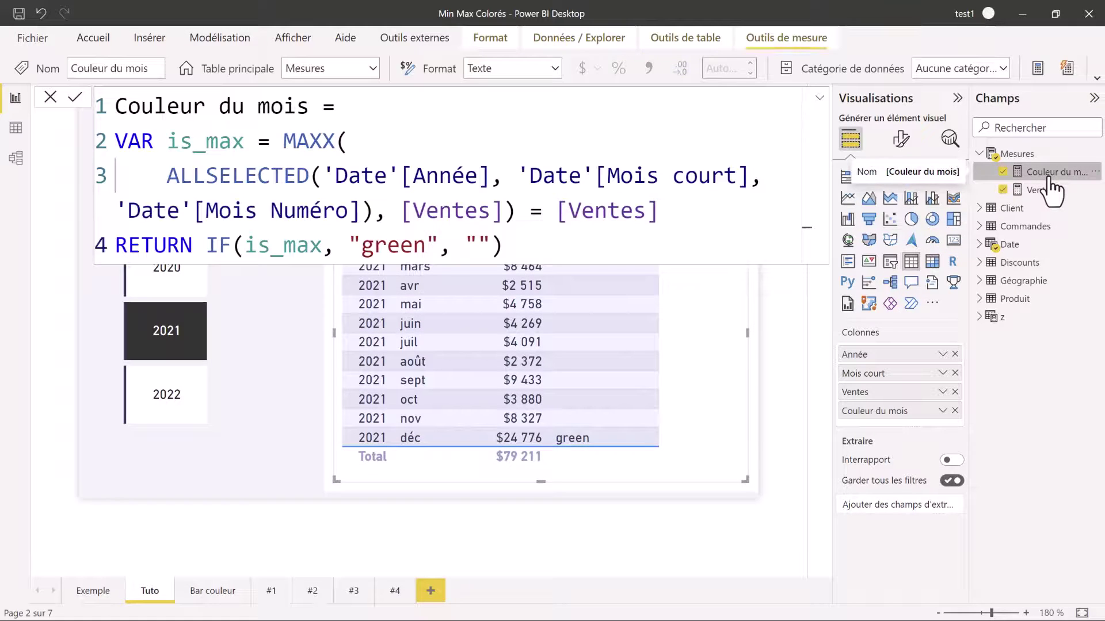
click(233, 174)
click(136, 145)
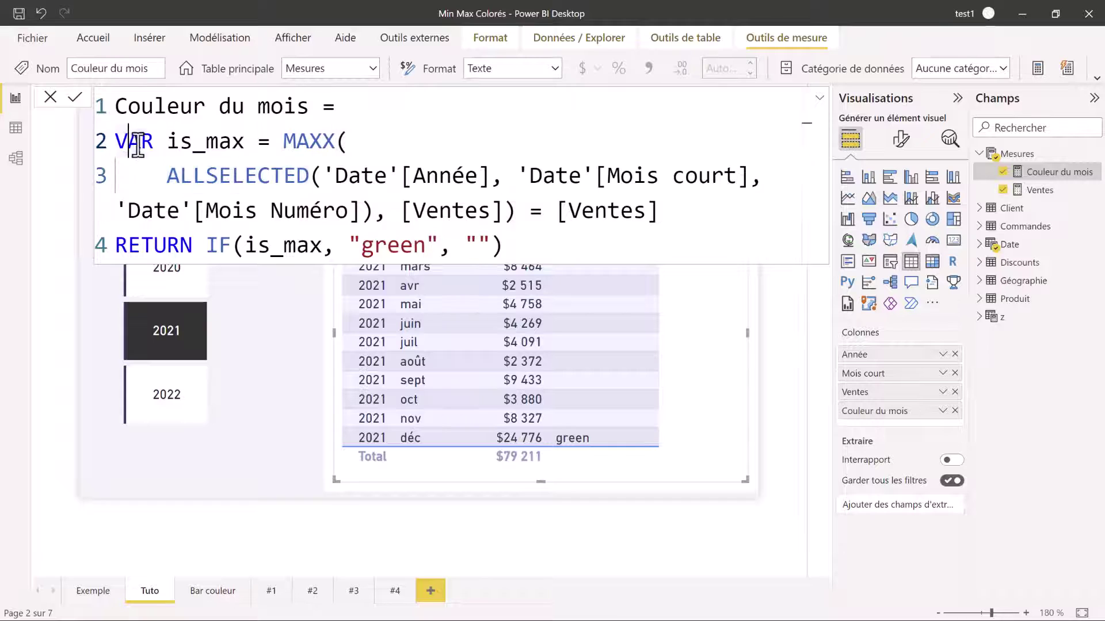
scroll(139, 148, down, 2)
click(201, 146)
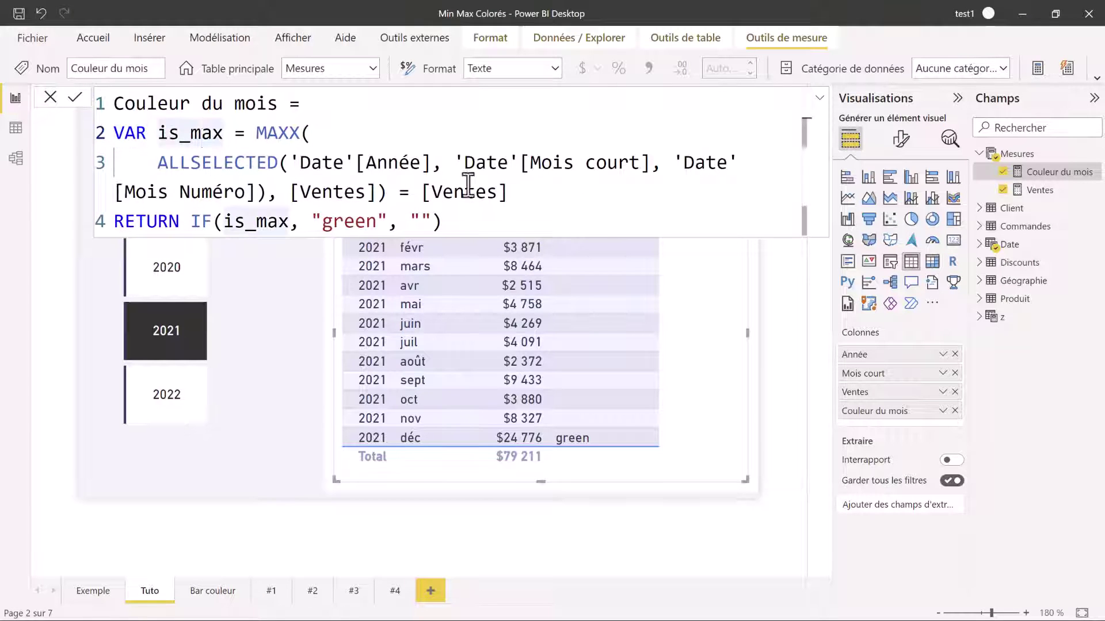
click(508, 193)
drag(508, 192, 75, 138)
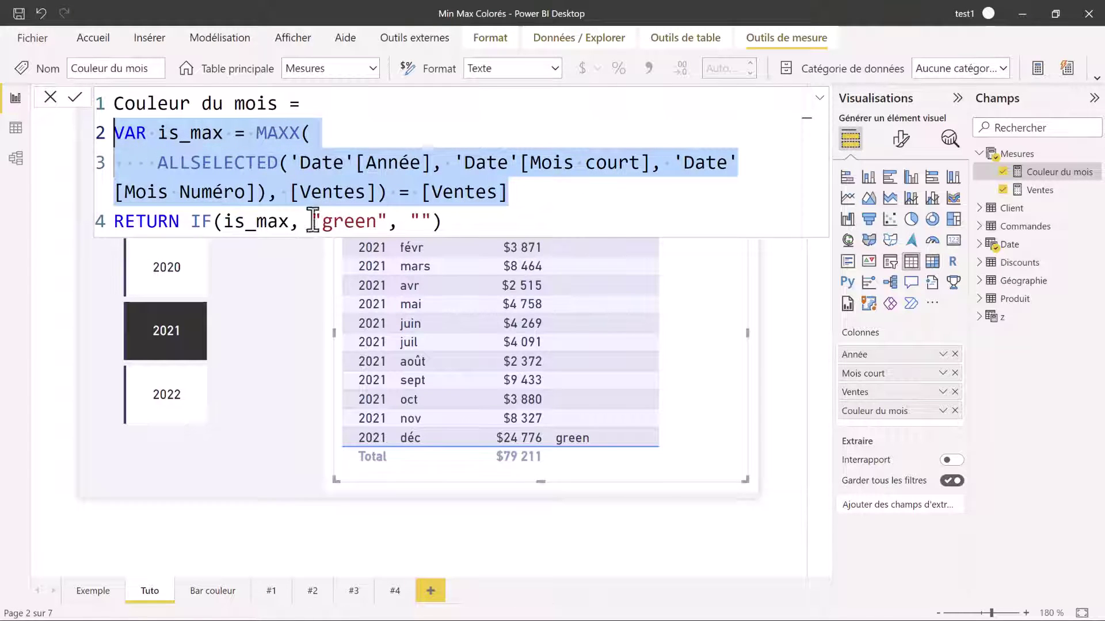
click(525, 190)
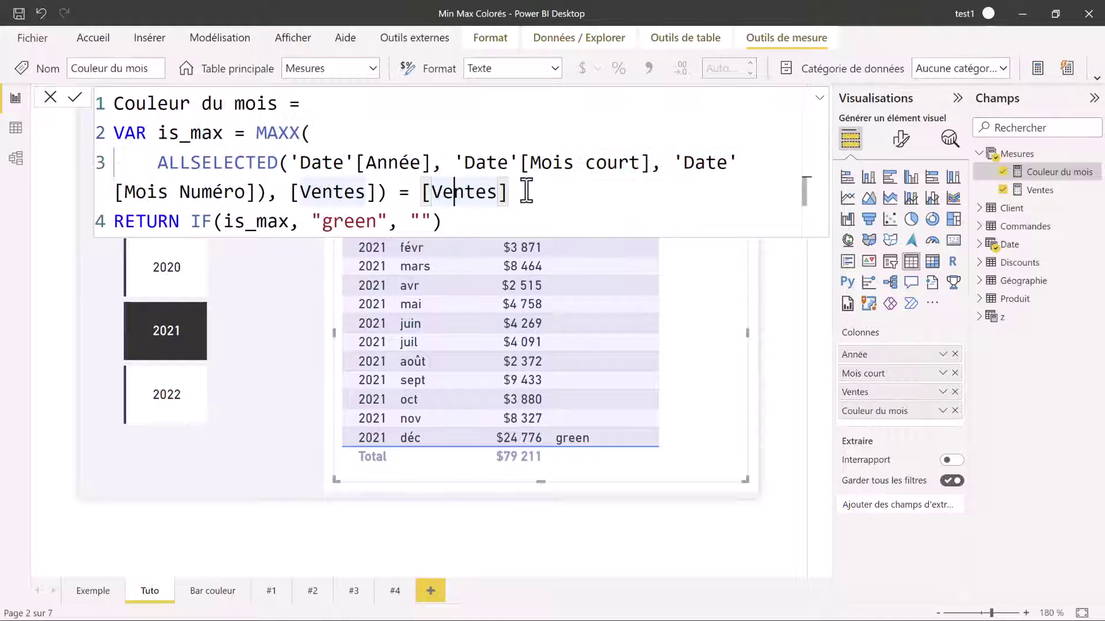
drag(525, 190, 127, 135)
key(ctrl+c)
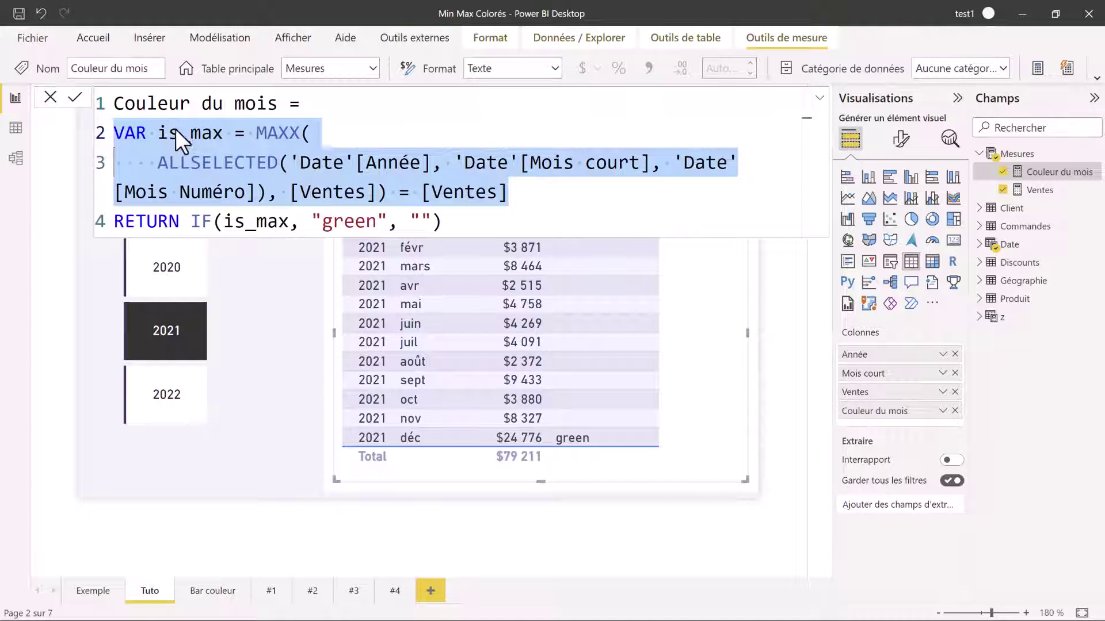
click(533, 191)
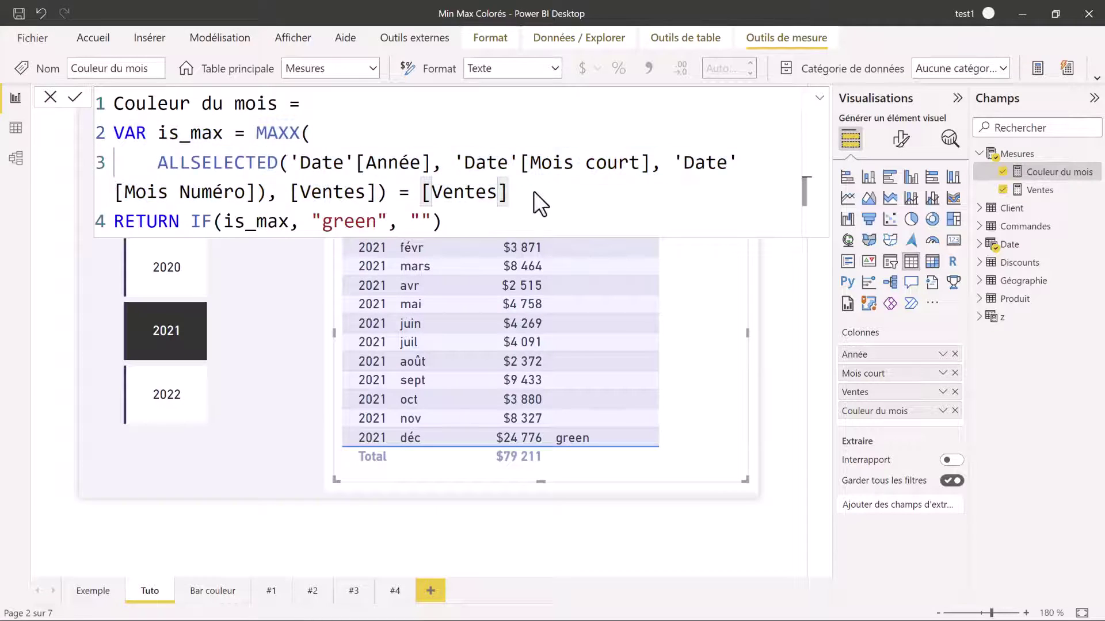
key(shift+Return)
key(ctrl+v)
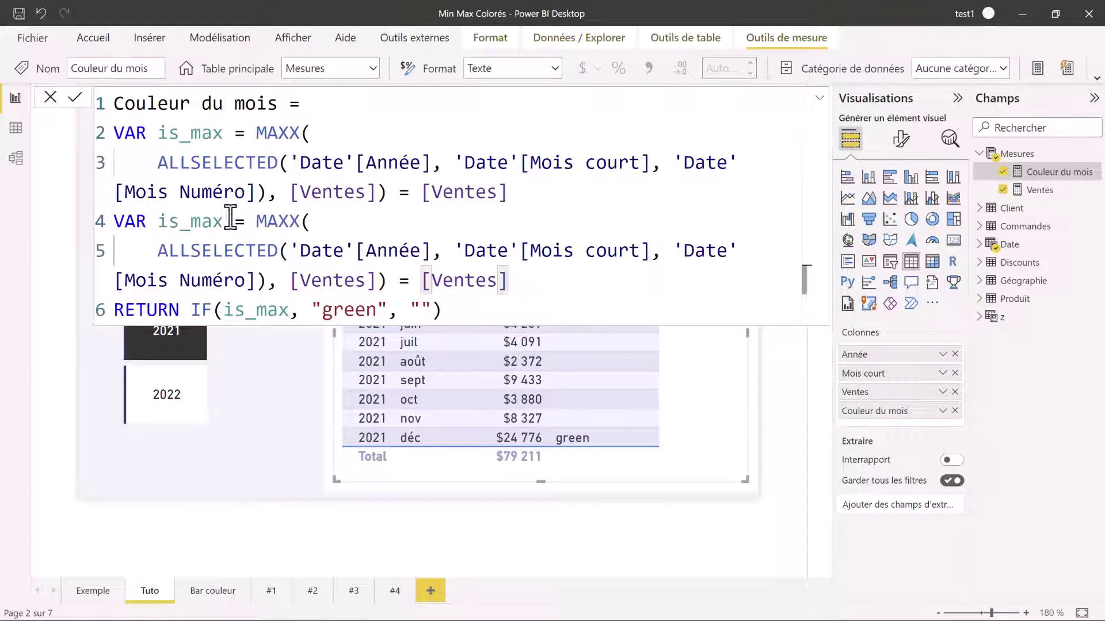
Step: Turn the duplicated variable into is_min and make it use MINX
drag(224, 221, 193, 226)
text(min)
double_click(288, 227)
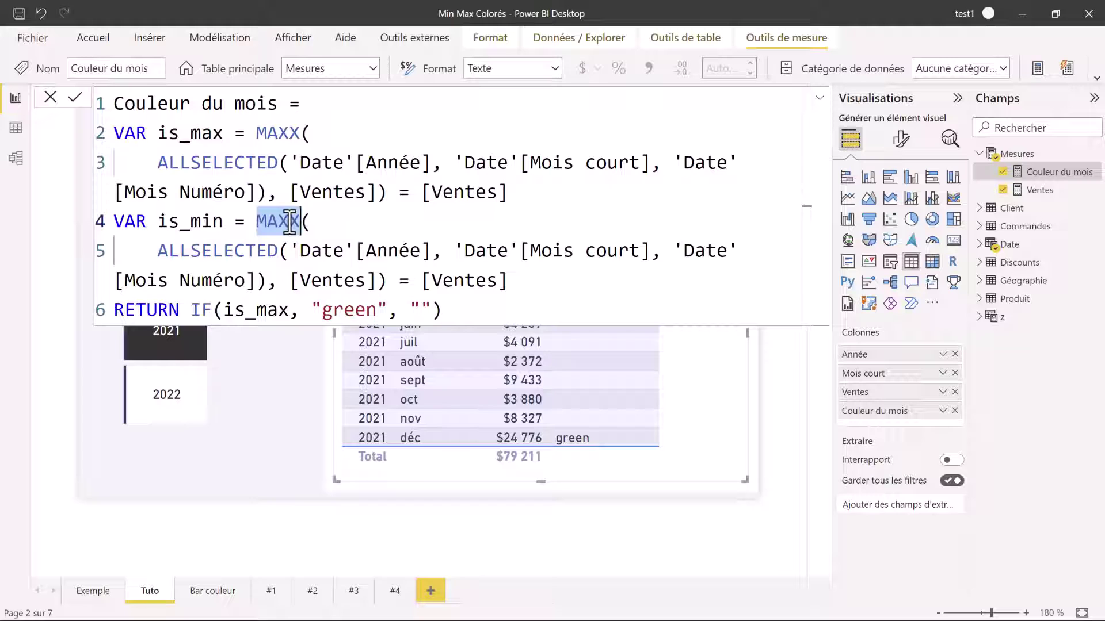
text(MINX)
click(291, 191)
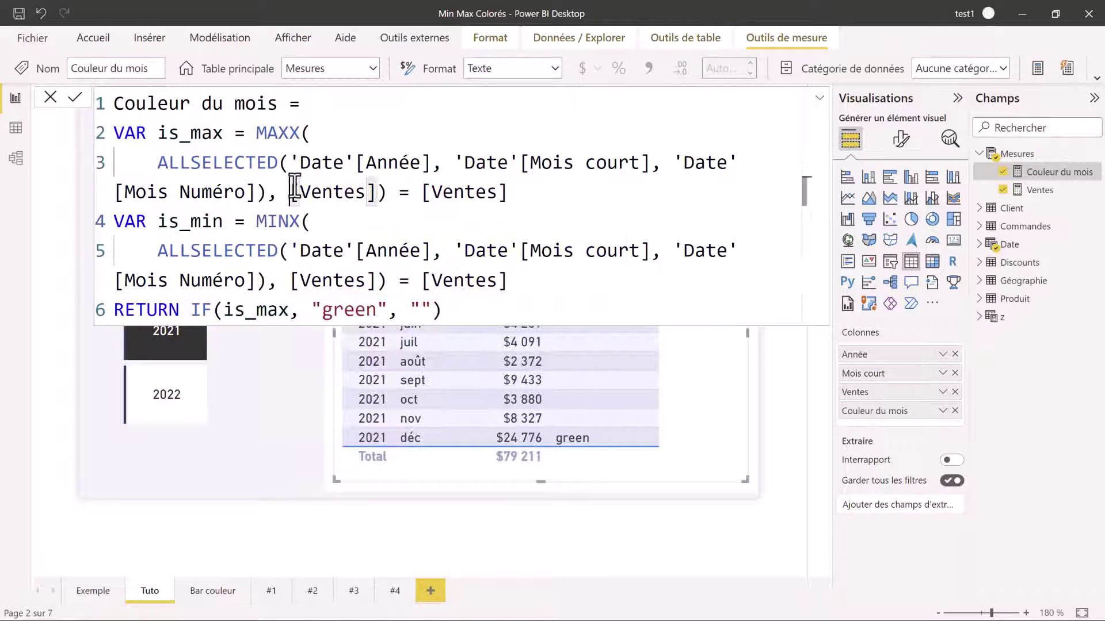
double_click(197, 220)
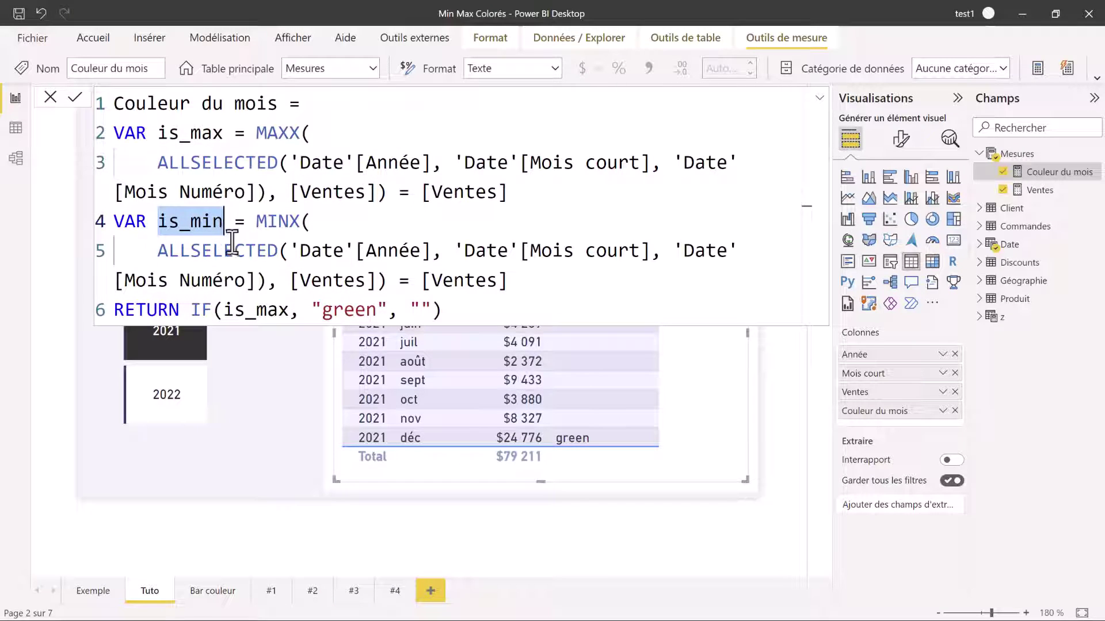
Step: Replace the measure's returned IF expression with the start of a SWITCH function evaluating TRUE()
drag(192, 311, 503, 322)
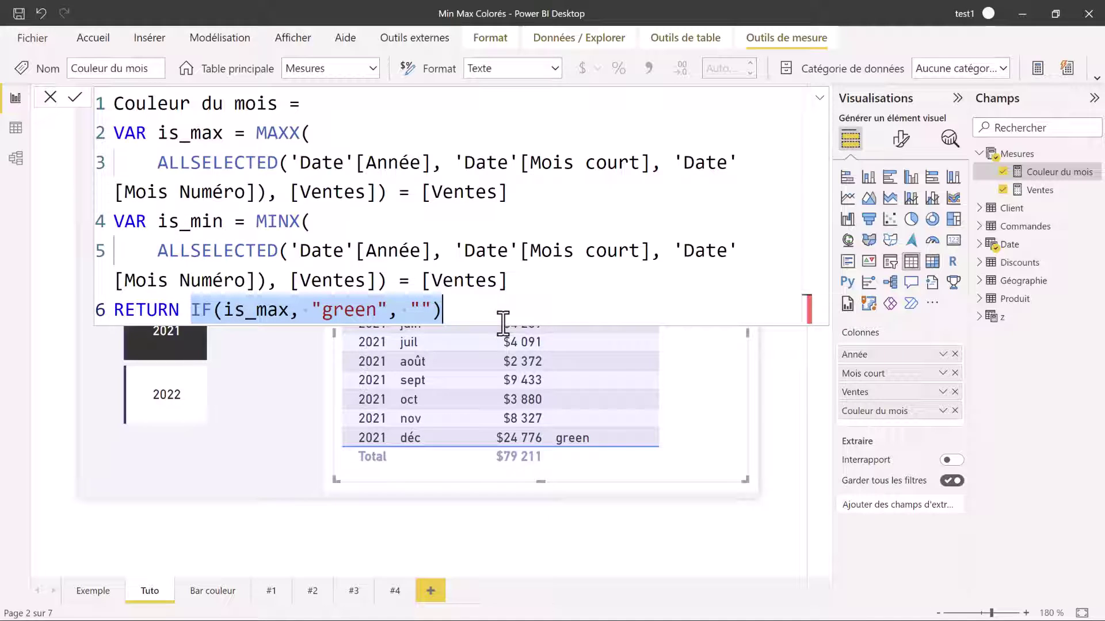
text(SWITCH()
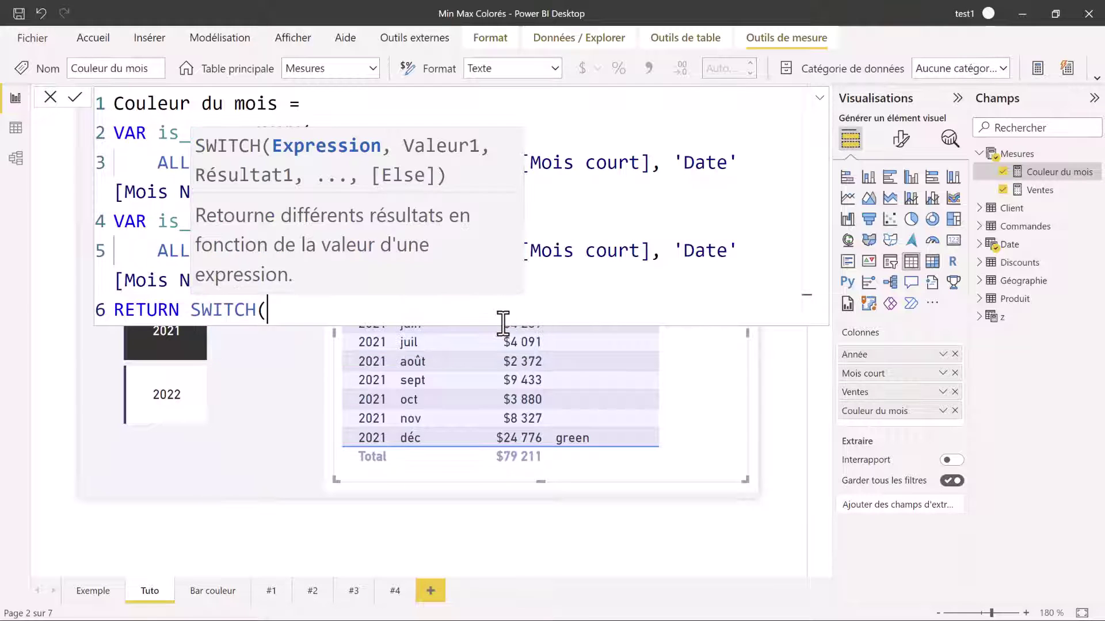
key(Return)
text(TRU)
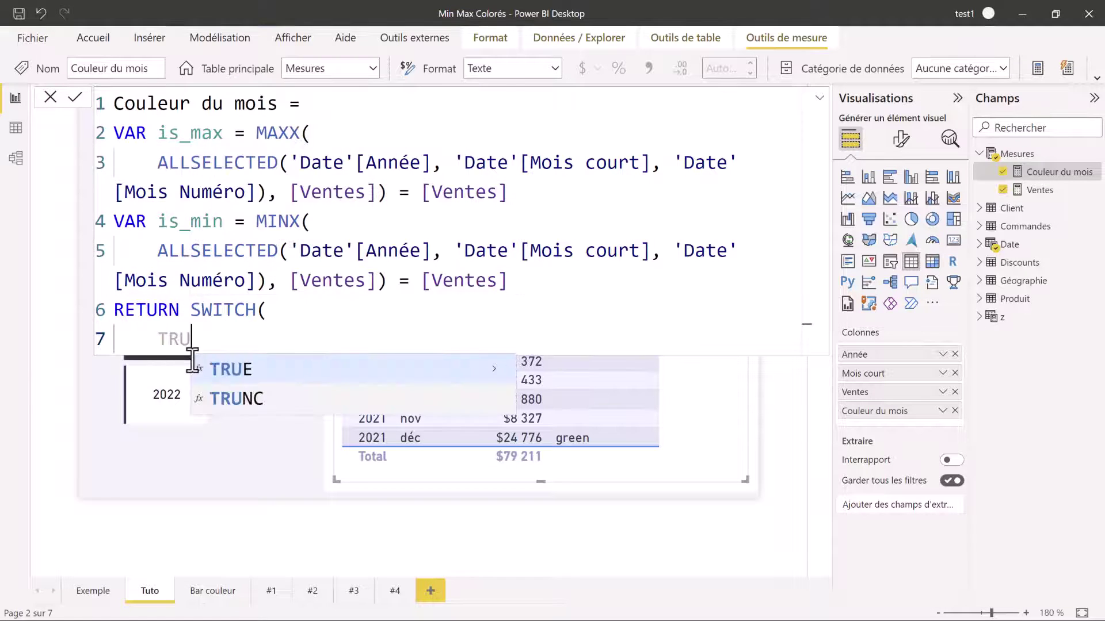
text(E(),)
key(Return)
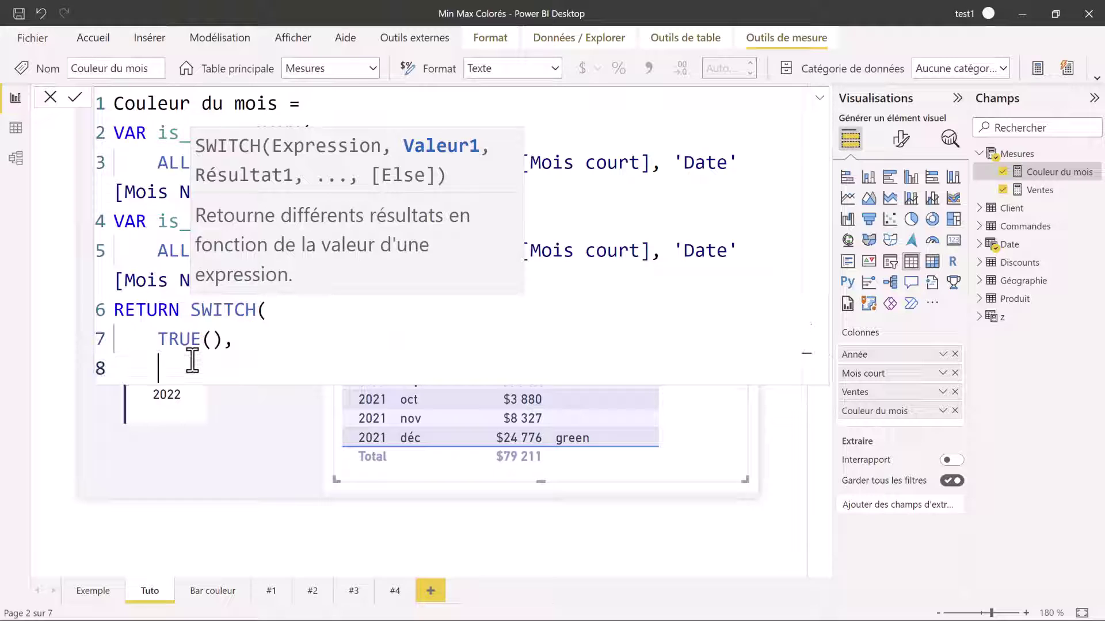
Step: Add SWITCH cases that return "green" for is_max and "red" for is_min
text(is)
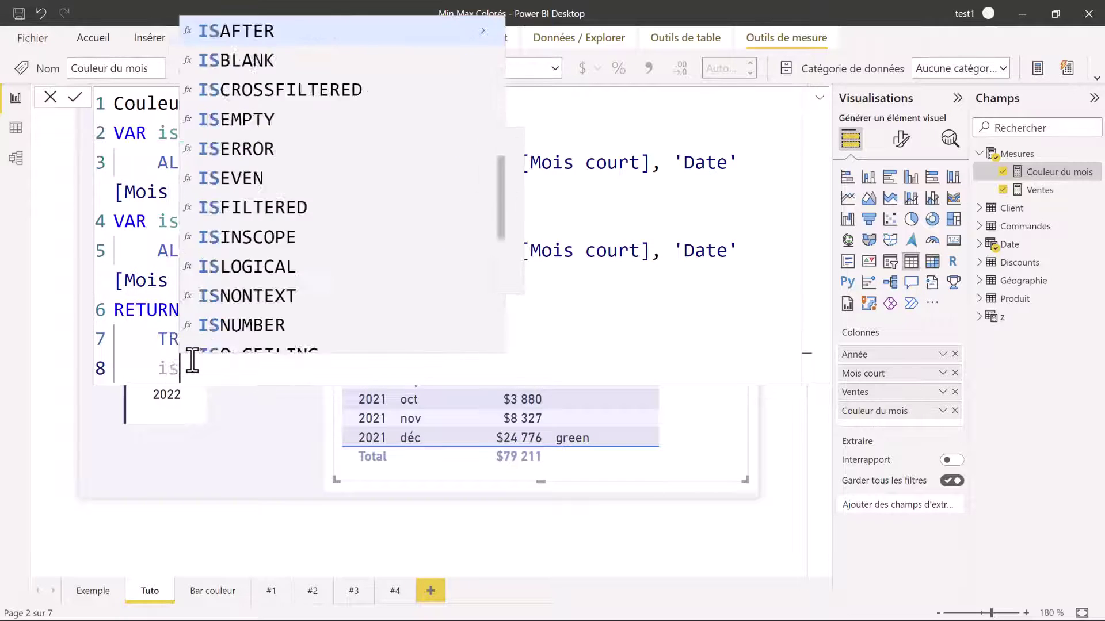
text(_max, ")
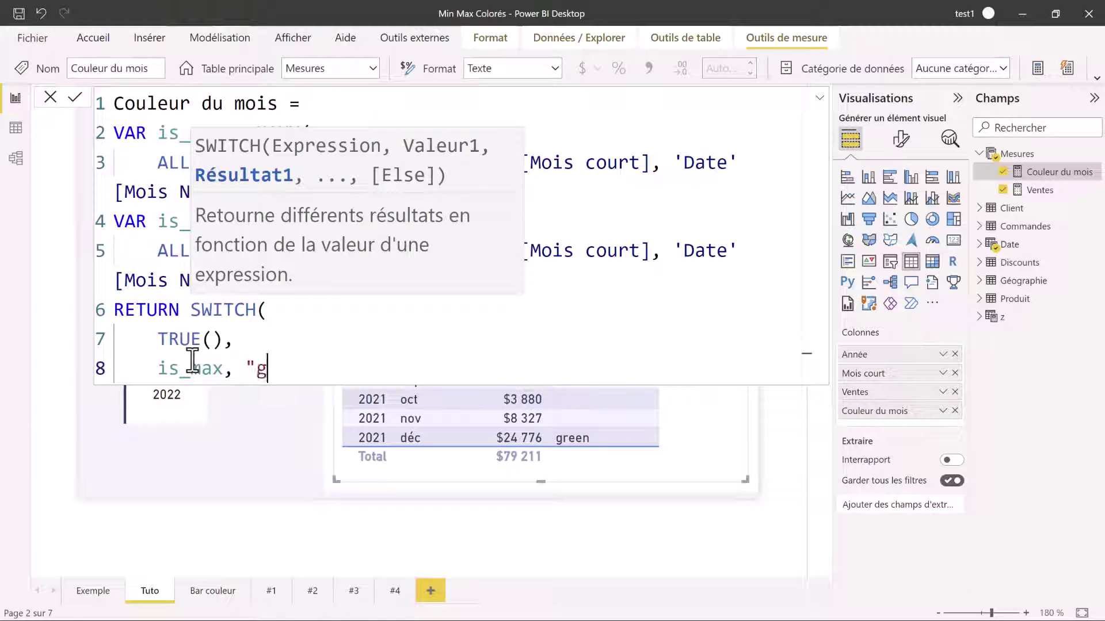
text(green",)
key(Return)
text(is)
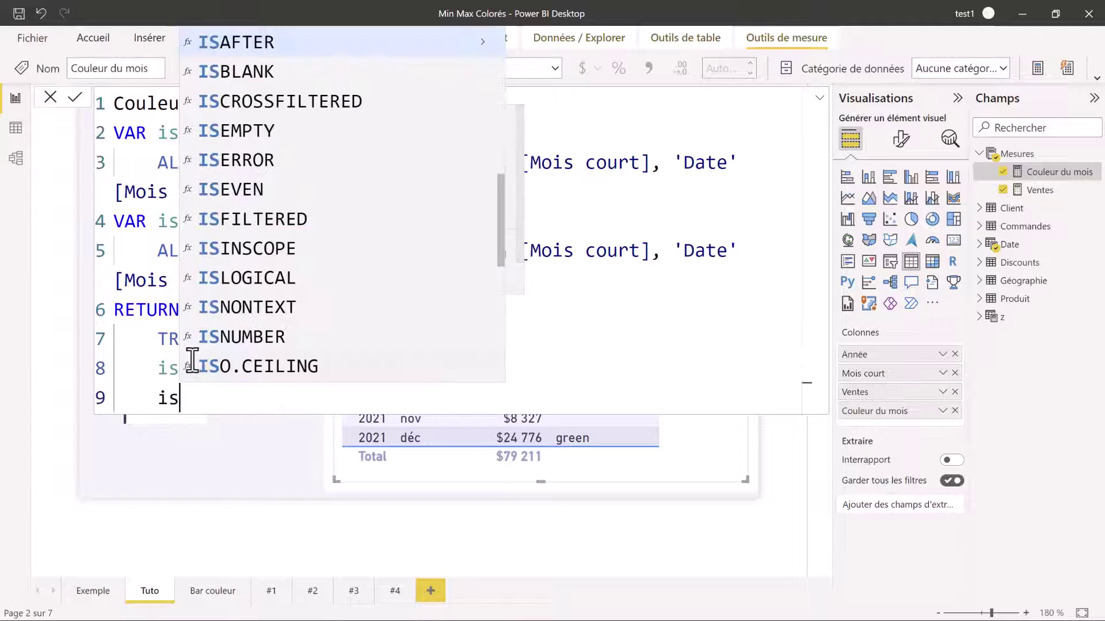
text(_min, ")
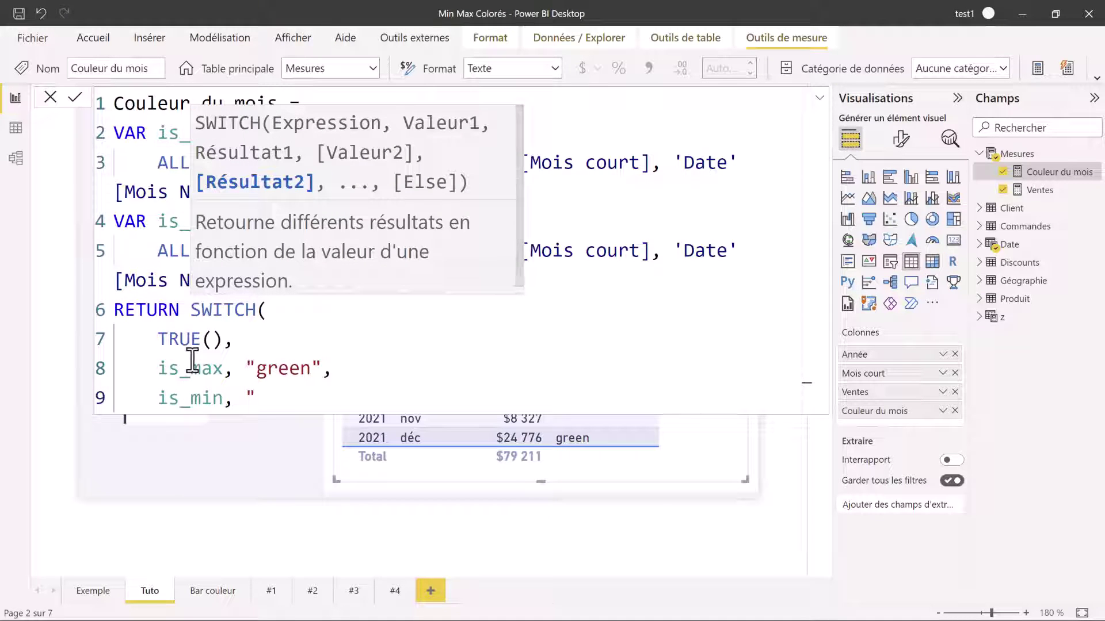
text(red")
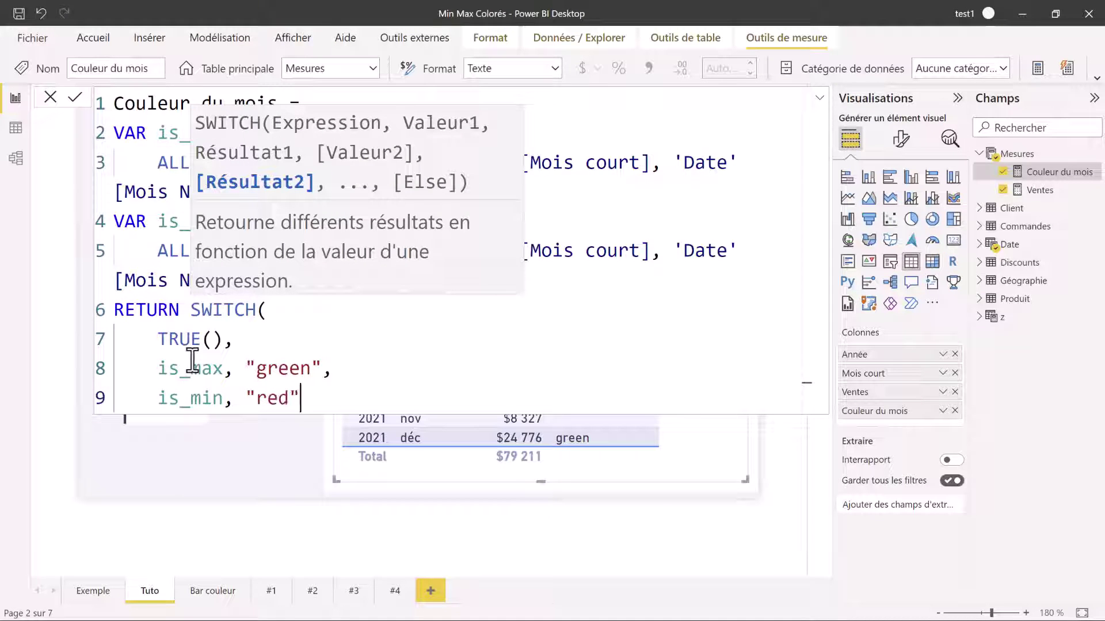
Step: Add "grey" as the SWITCH default result, close the function and commit the Couleur du mois measure
text(,)
key(Return)
text(")
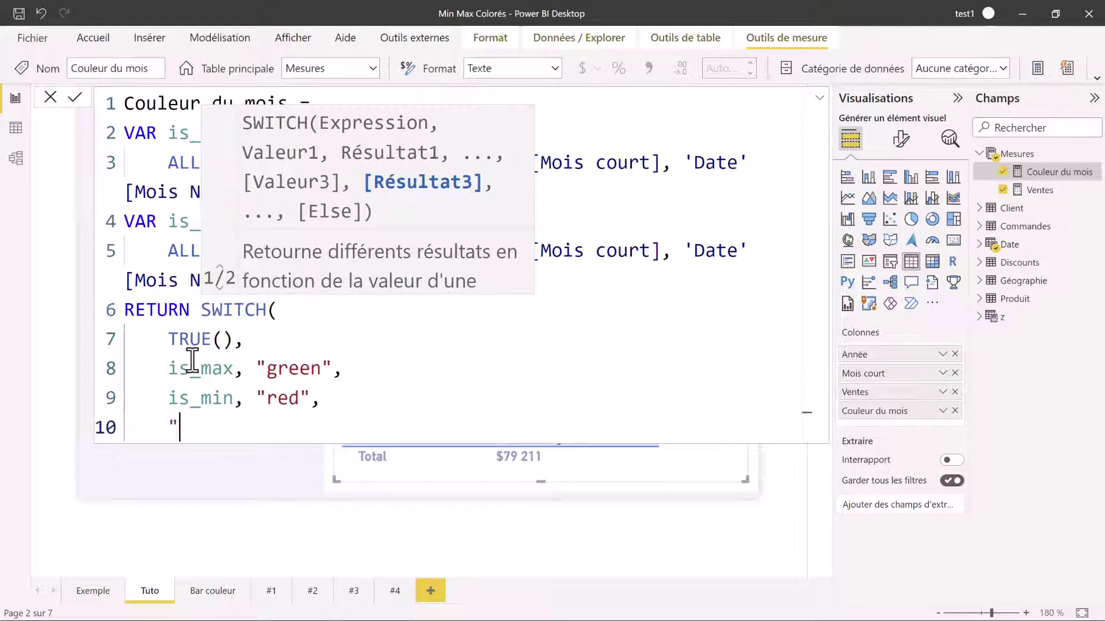
text(grey")
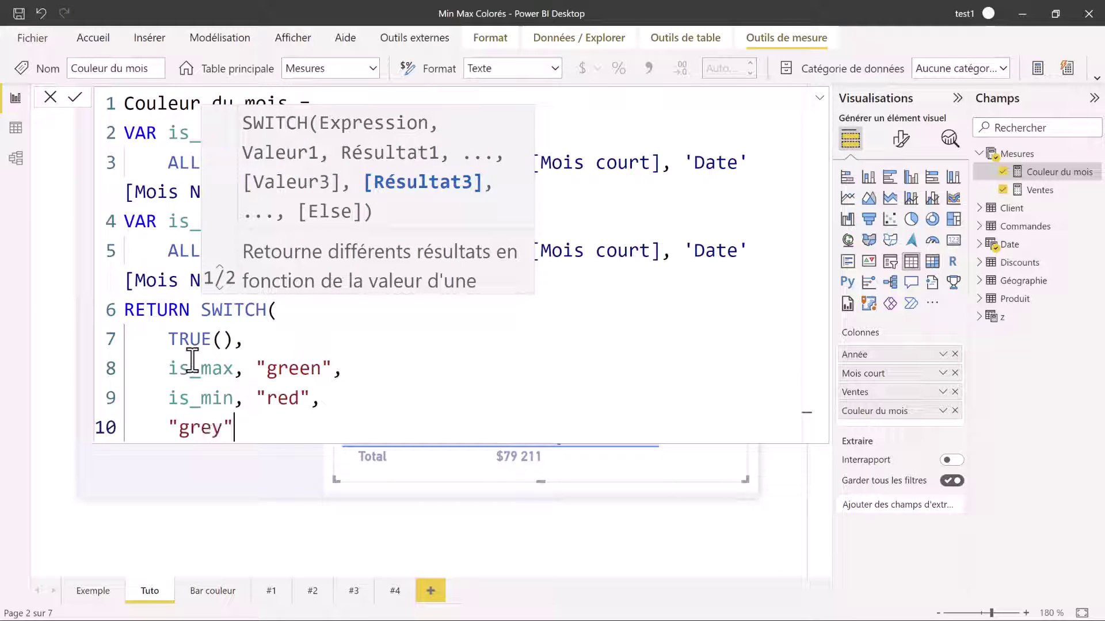
text())
key(Return)
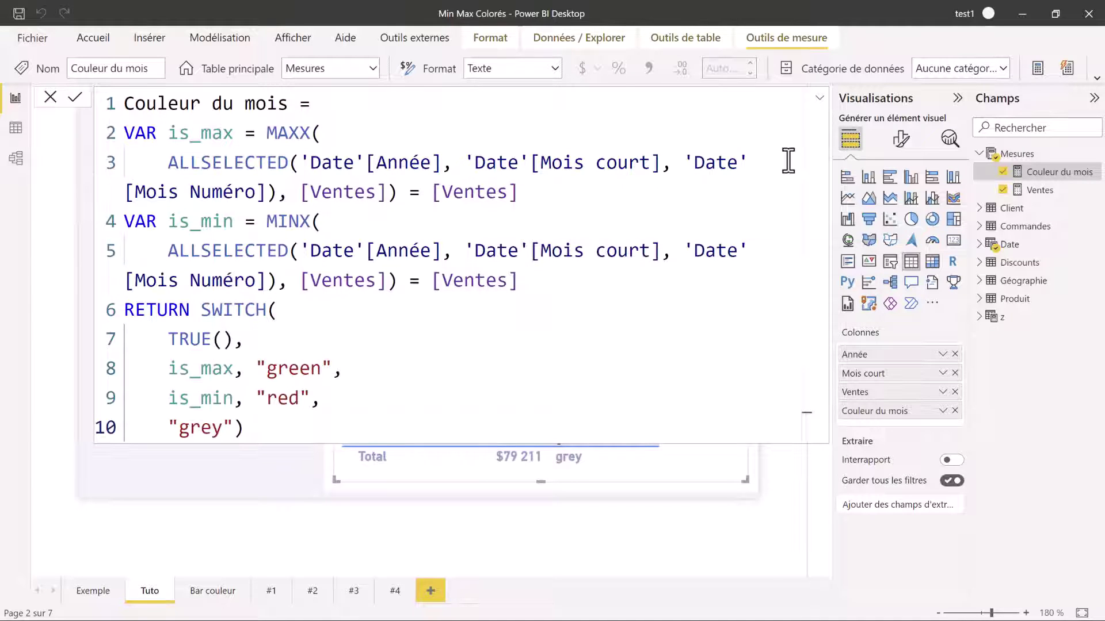
Step: Collapse the formula editor, shrink the table visual to a thumbnail and enlarge the column chart to fill the area beside the year slicer
click(820, 101)
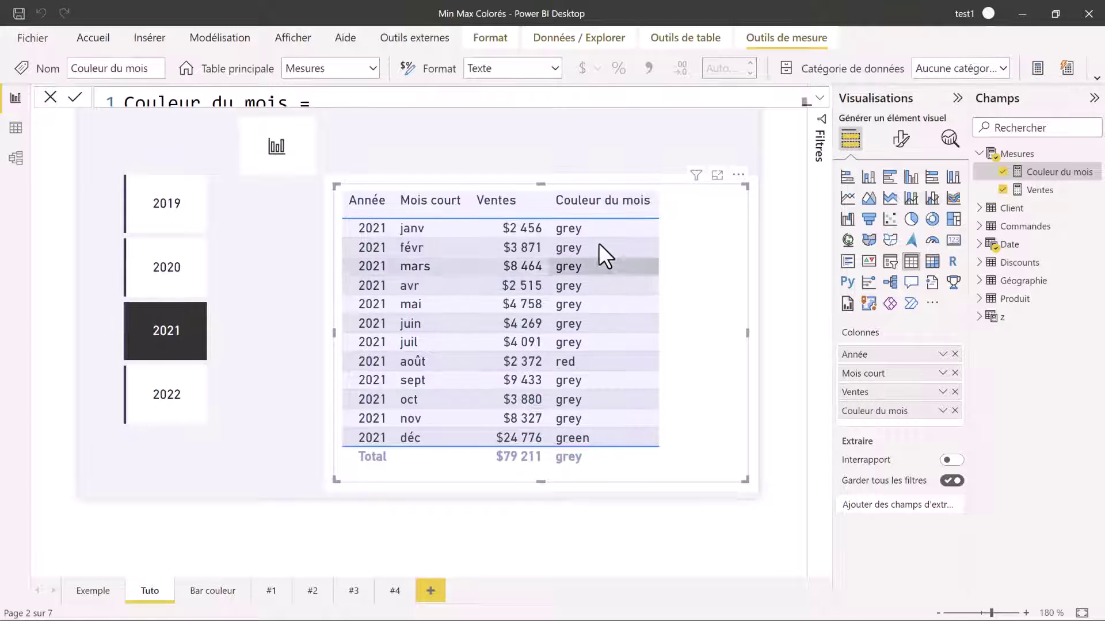
drag(336, 476, 695, 220)
click(307, 171)
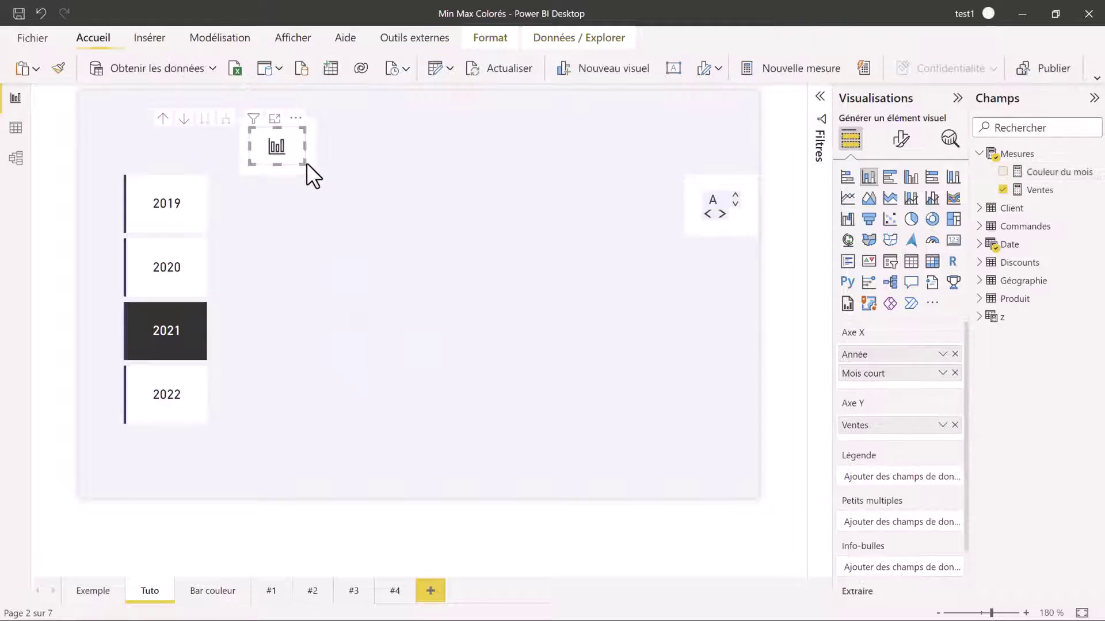
drag(301, 163, 664, 467)
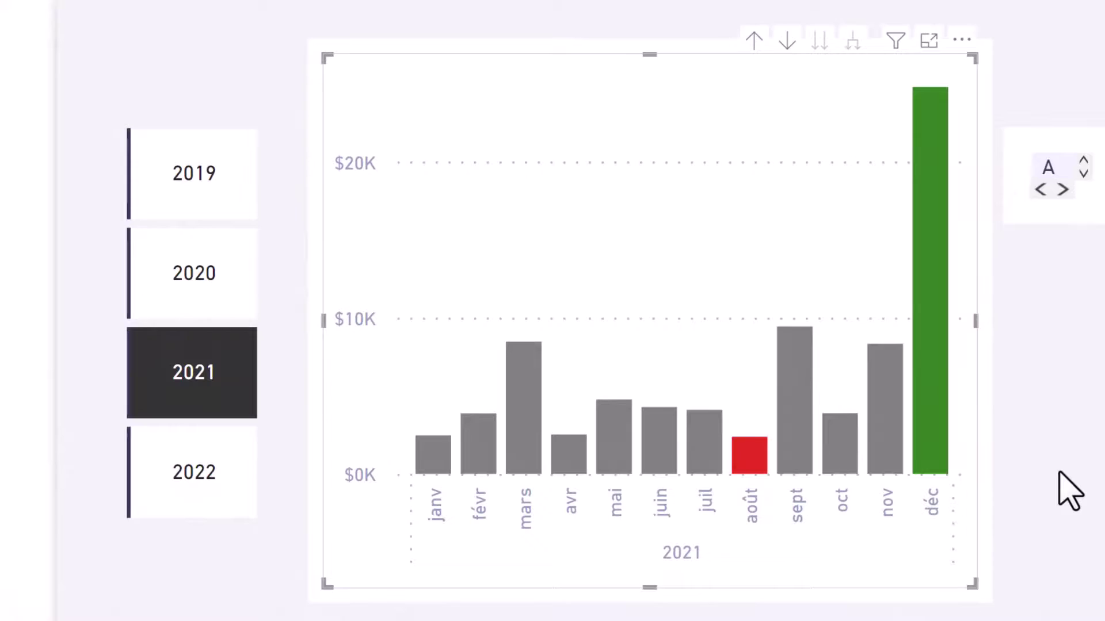
Step: Check the chart's column colouring for 2020, 2021 and 2022, returning the year filter to 2021
click(719, 394)
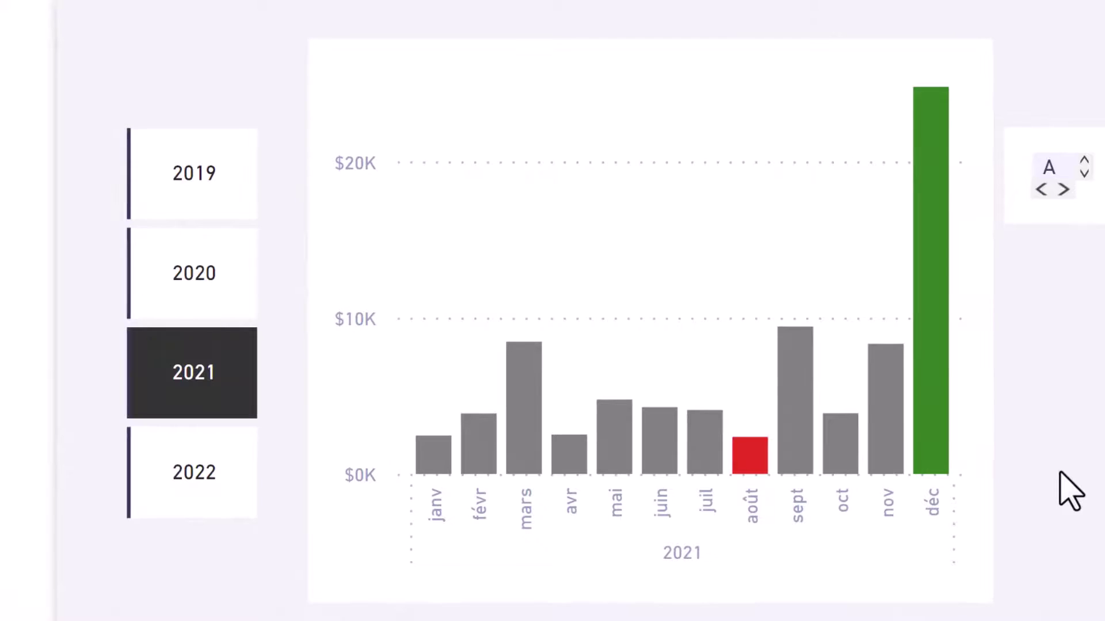
click(191, 275)
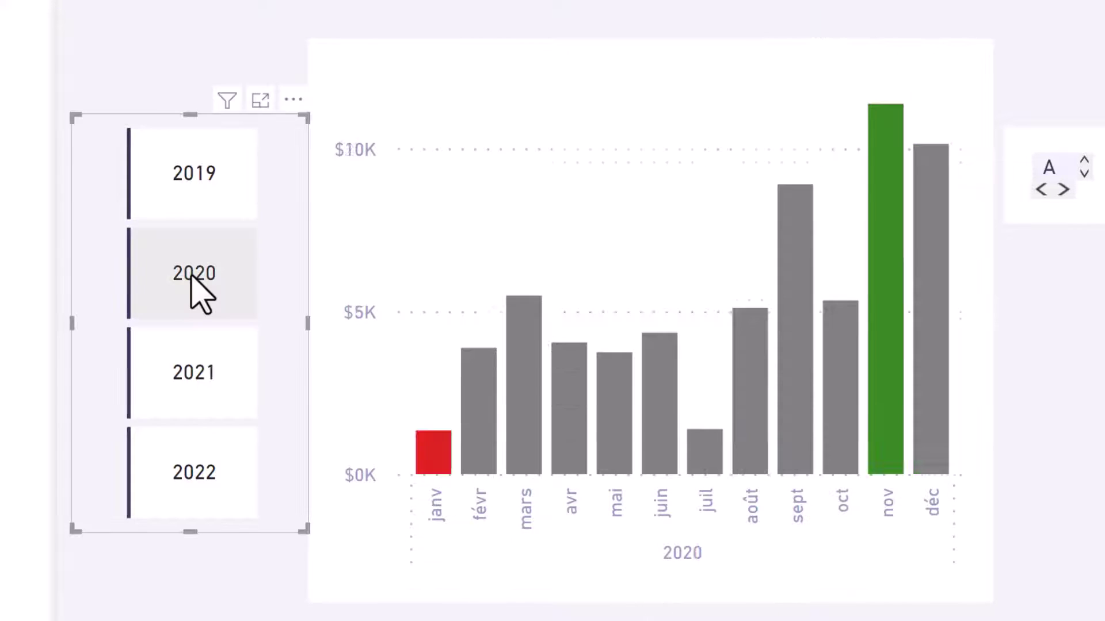
click(211, 409)
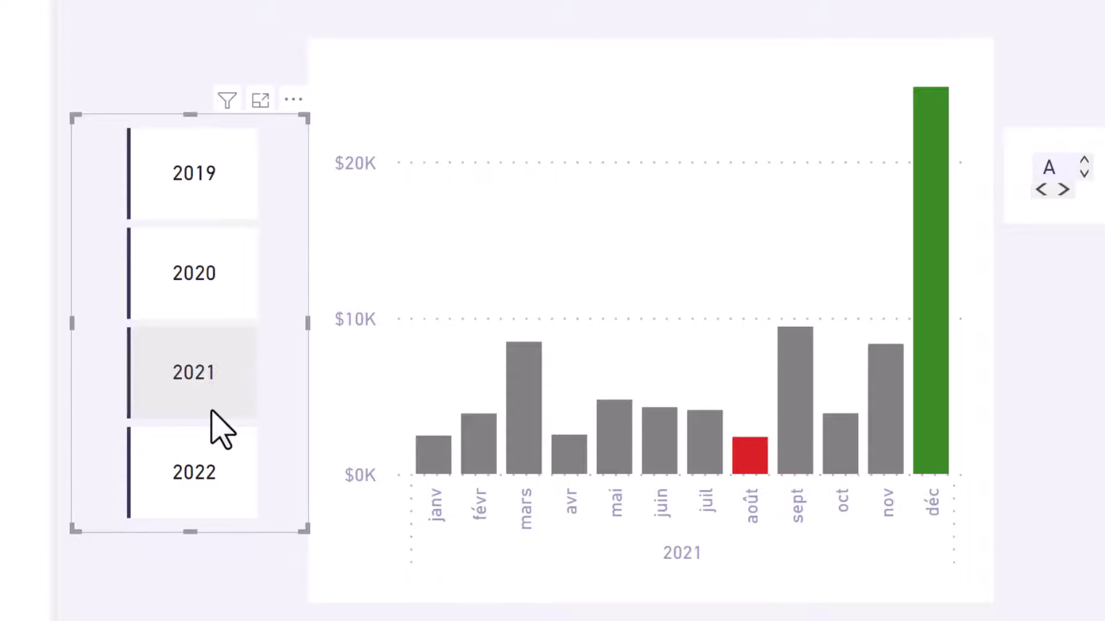
click(227, 474)
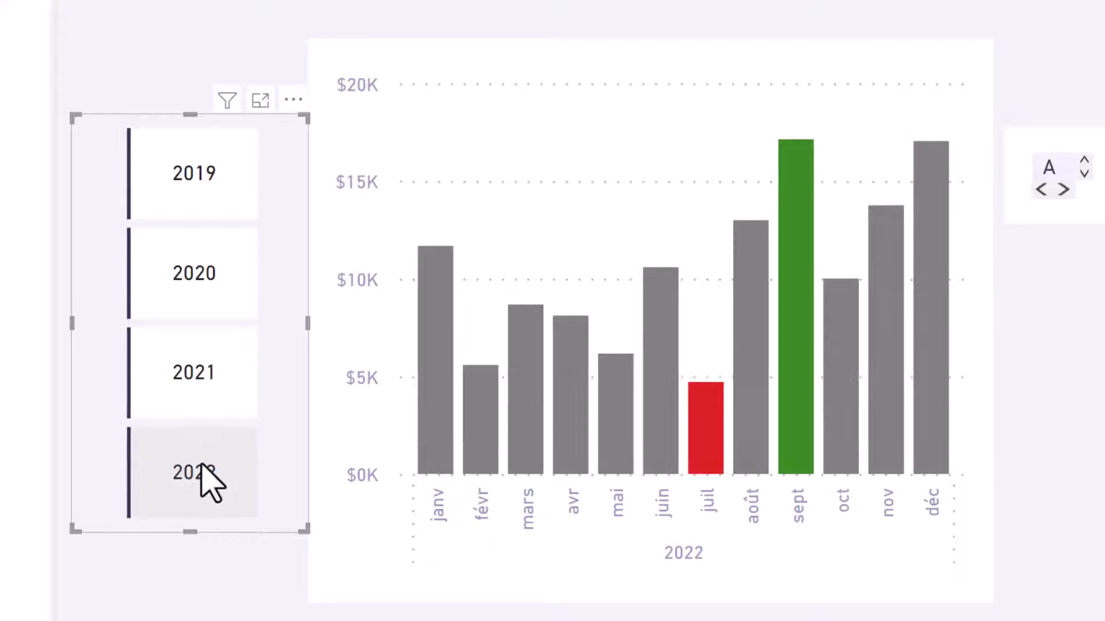
click(206, 385)
click(548, 90)
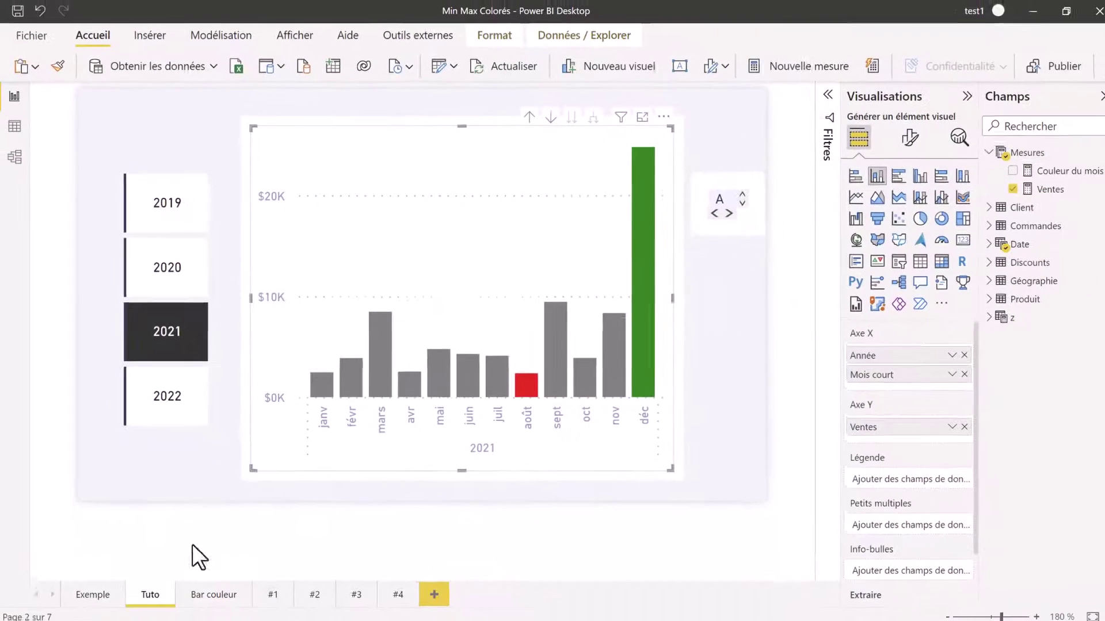
Step: View the line chart on the Exemple page and convert the Tuto page's column chart to a line chart
click(102, 589)
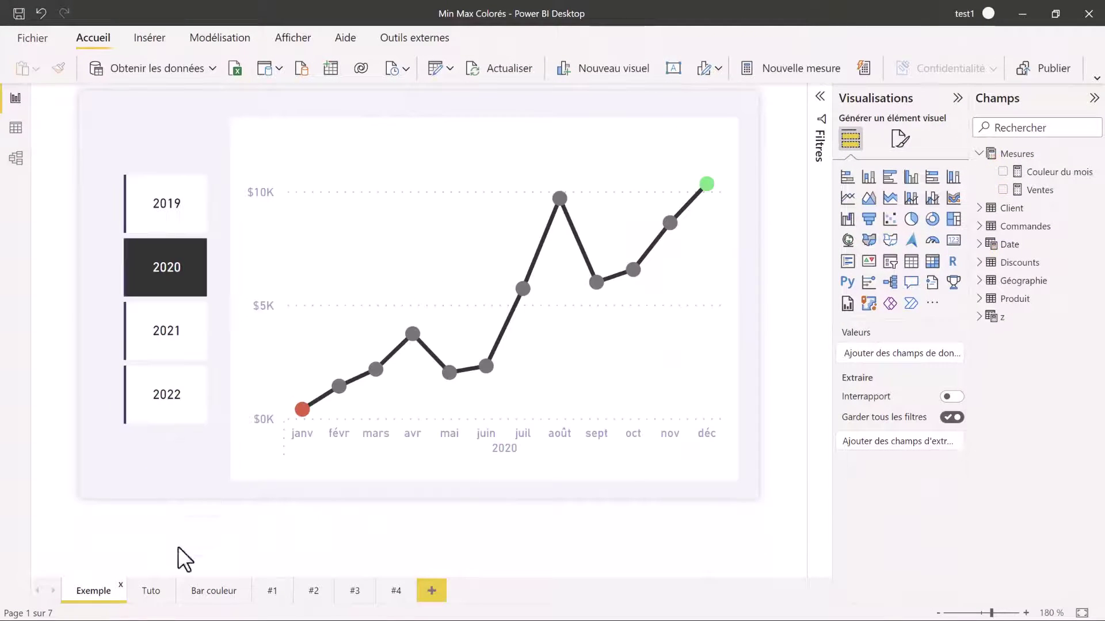
click(153, 588)
click(468, 228)
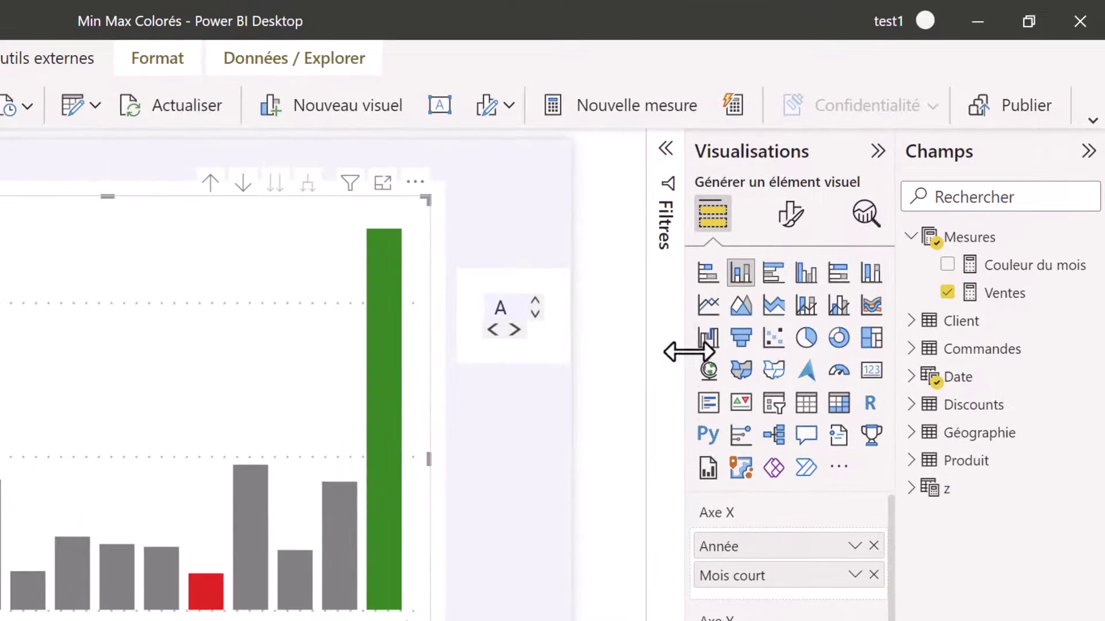
click(709, 310)
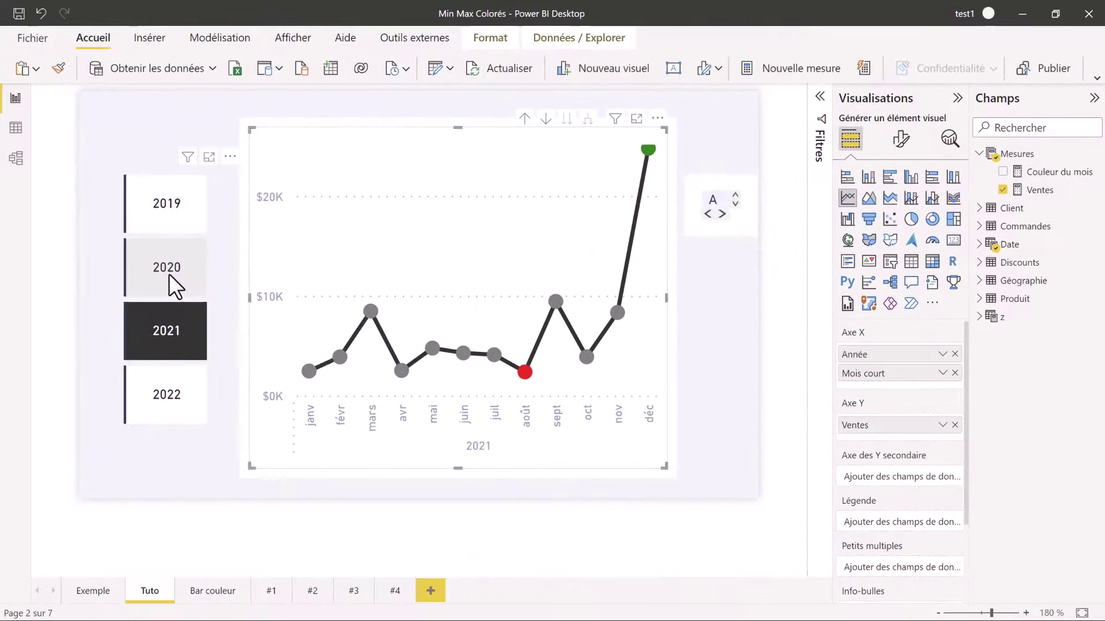
Step: Check the line chart's marker colouring for 2020 and 2022 using the year slicer
click(79, 308)
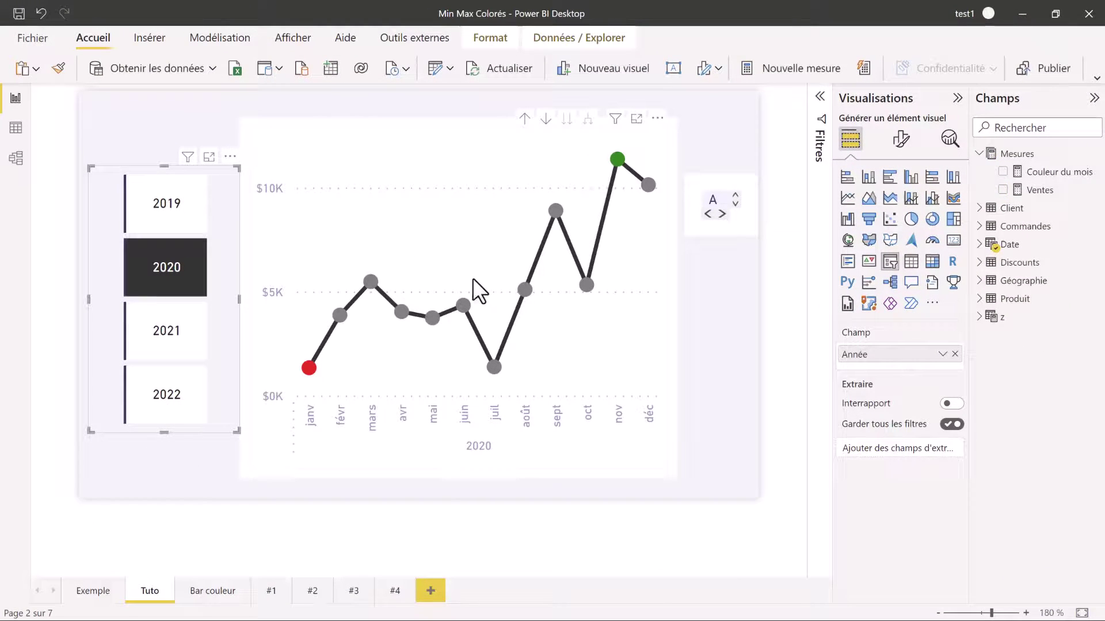
click(170, 410)
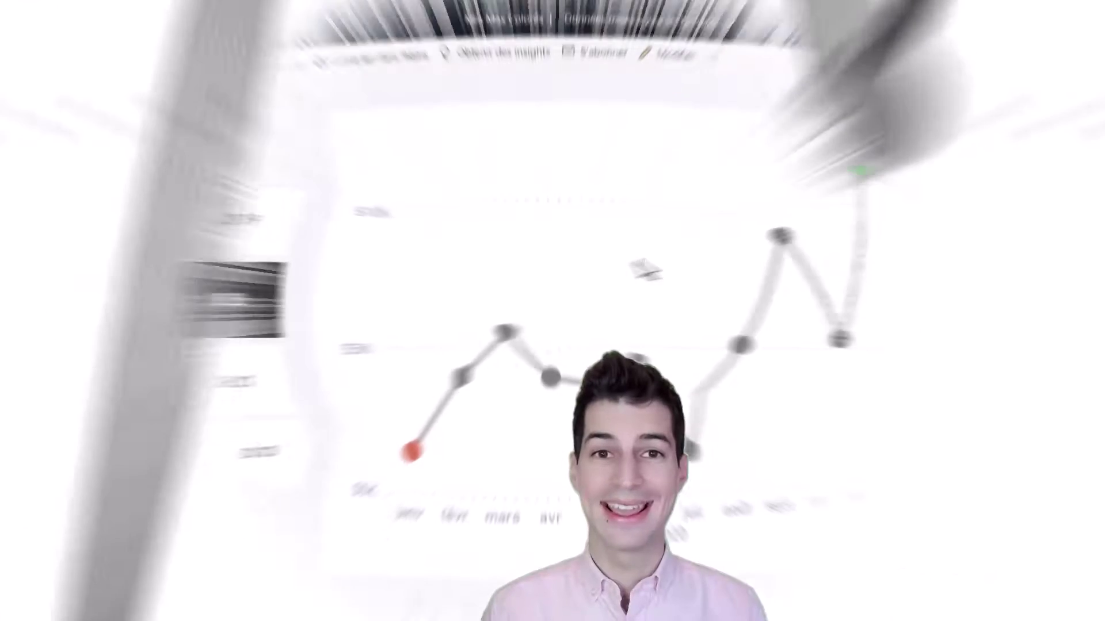